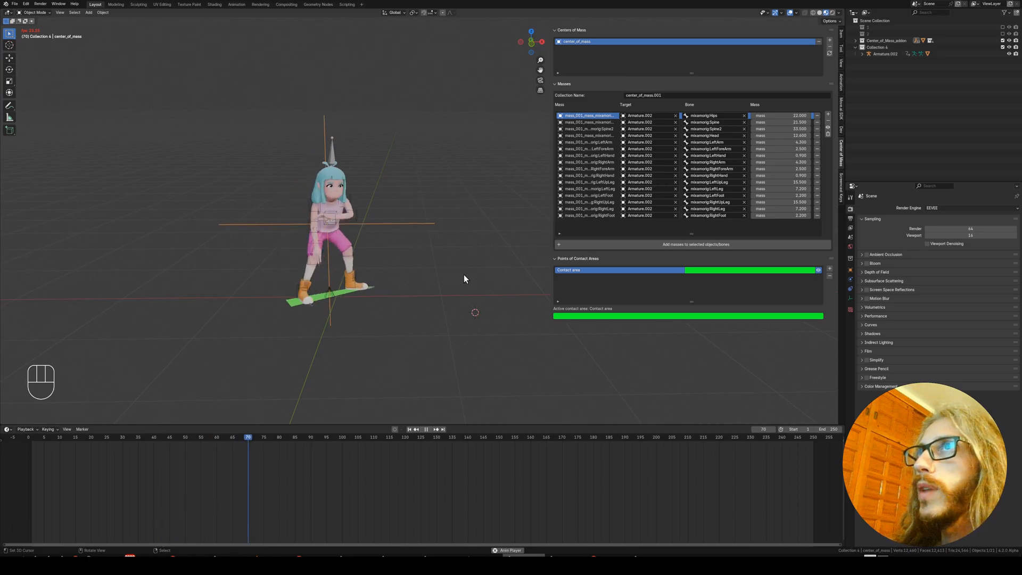
# - Select the girl's left leg mass and try adjusting mass values in the masses list
pyautogui.moveTo(464, 274); pyautogui.dragTo(576, 137, button='middle')
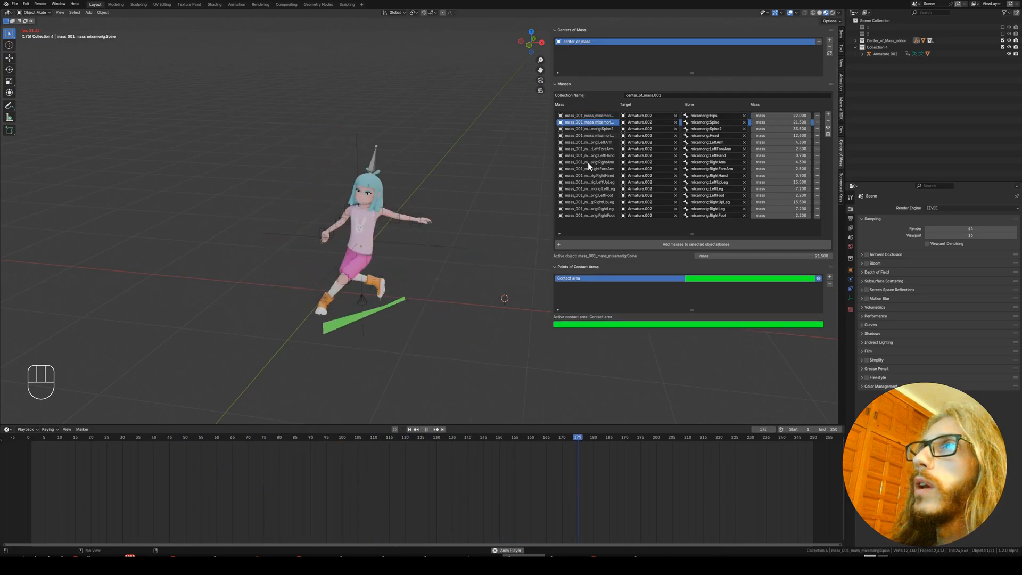
pyautogui.click(589, 188)
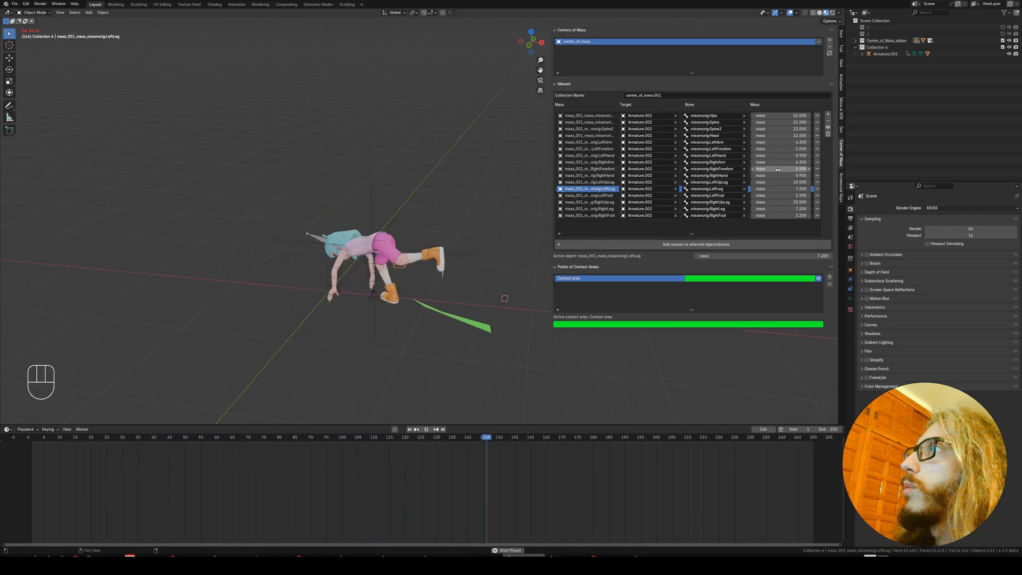
pyautogui.moveTo(781, 169)
pyautogui.mouseDown()
pyautogui.moveTo(799, 169)
pyautogui.moveTo(783, 156)
pyautogui.moveTo(793, 156)
pyautogui.mouseUp()
pyautogui.rightClick(799, 169)
pyautogui.rightClick(793, 155)
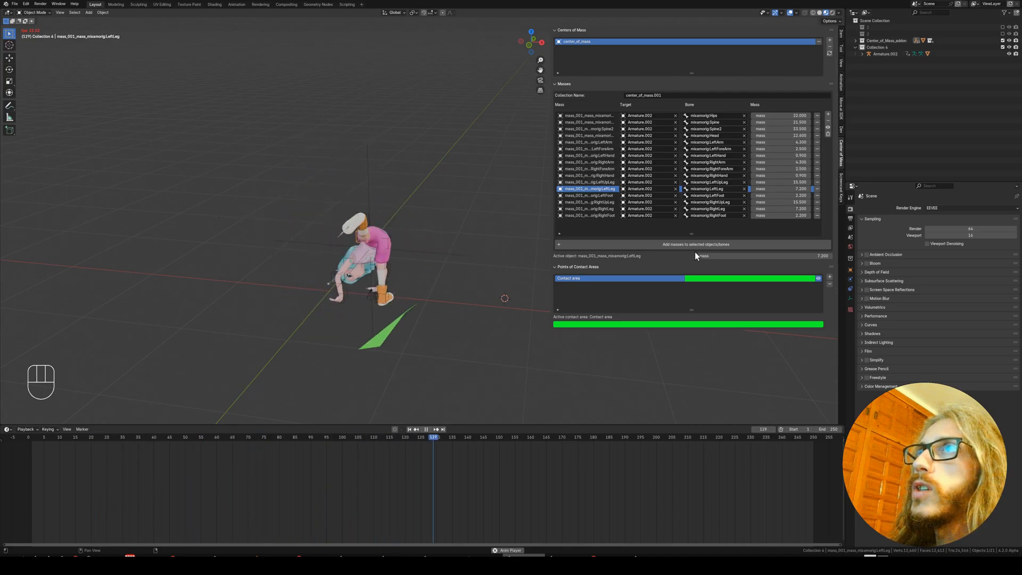
# - Hide and re-show the contact area, view it under the girl from several sides, and stop the animation playback
pyautogui.click(818, 278)
pyautogui.click(818, 278)
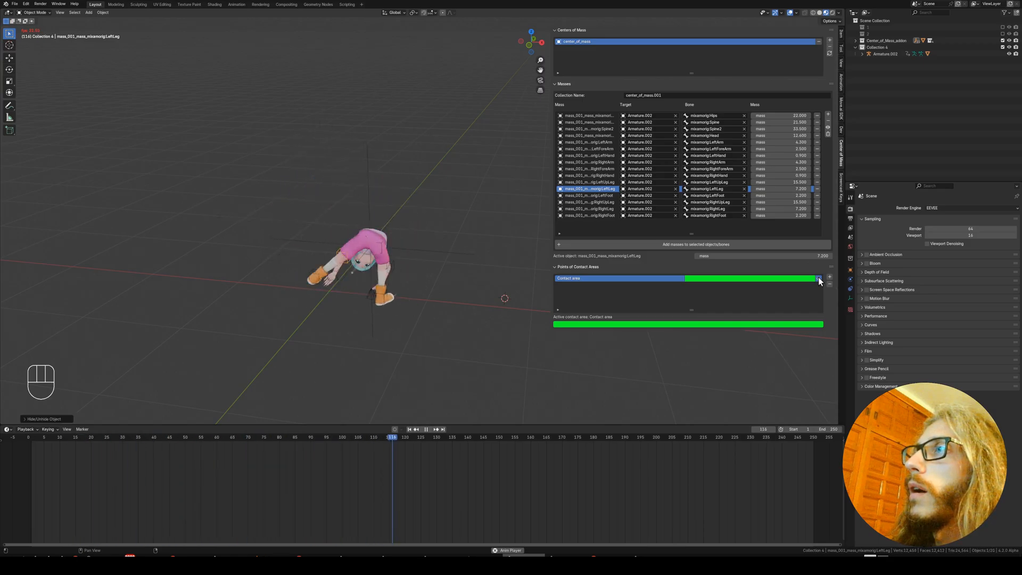
pyautogui.click(818, 278)
pyautogui.moveTo(349, 283); pyautogui.dragTo(398, 313, button='middle')
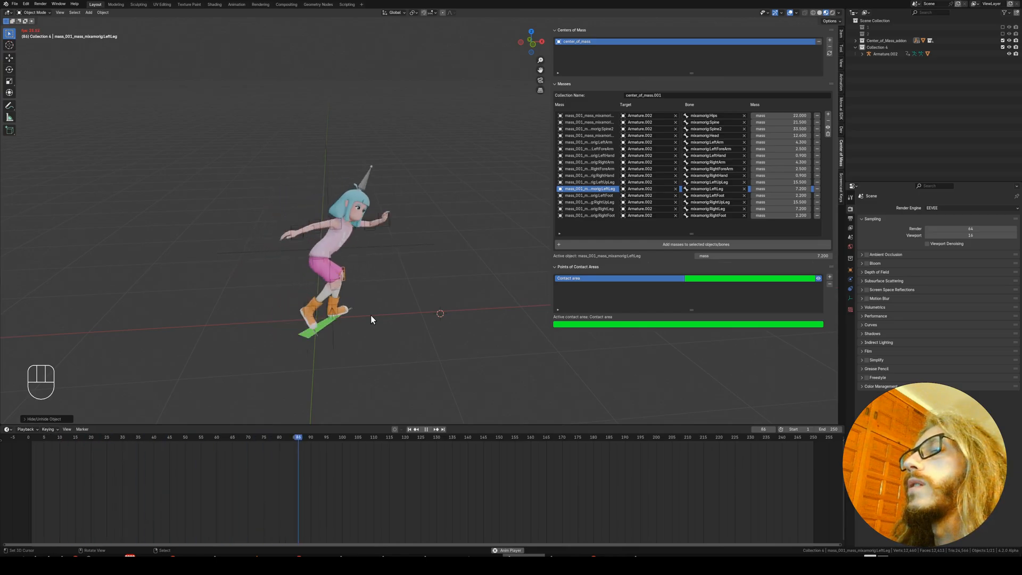
pyautogui.keyDown('shift'); pyautogui.moveTo(359, 317); pyautogui.dragTo(377, 298, button='middle'); pyautogui.keyUp('shift')
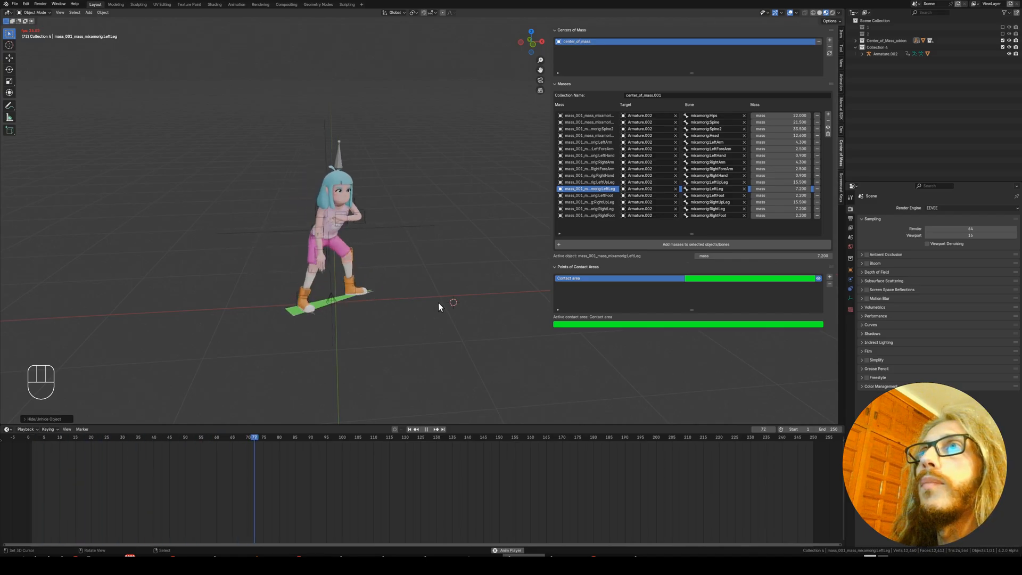
pyautogui.moveTo(438, 302); pyautogui.dragTo(394, 316, button='middle')
pyautogui.press('space')
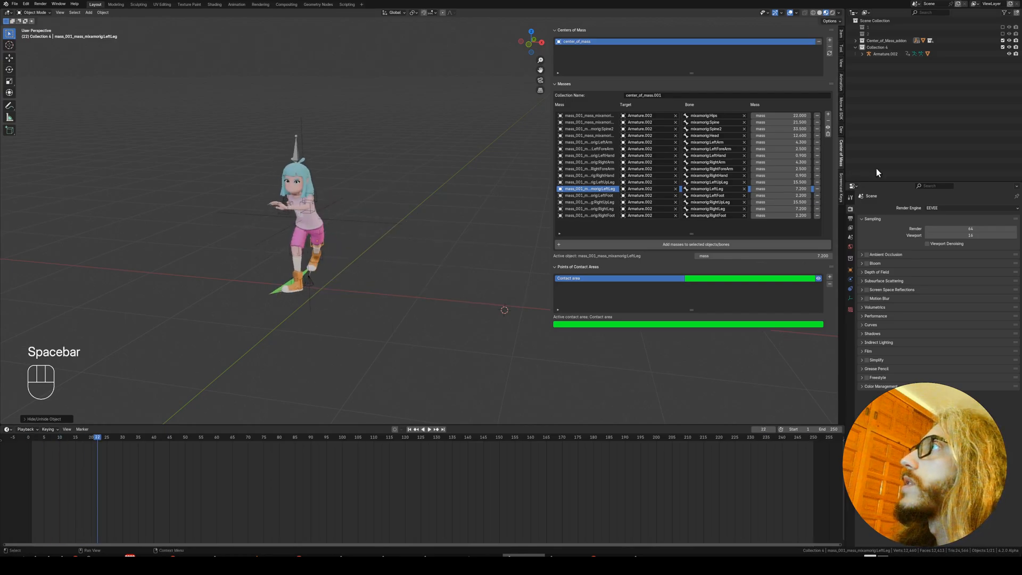
# - Enable the collection named 2 to show the man with the axe, and frame him beside the girl
pyautogui.click(1003, 34)
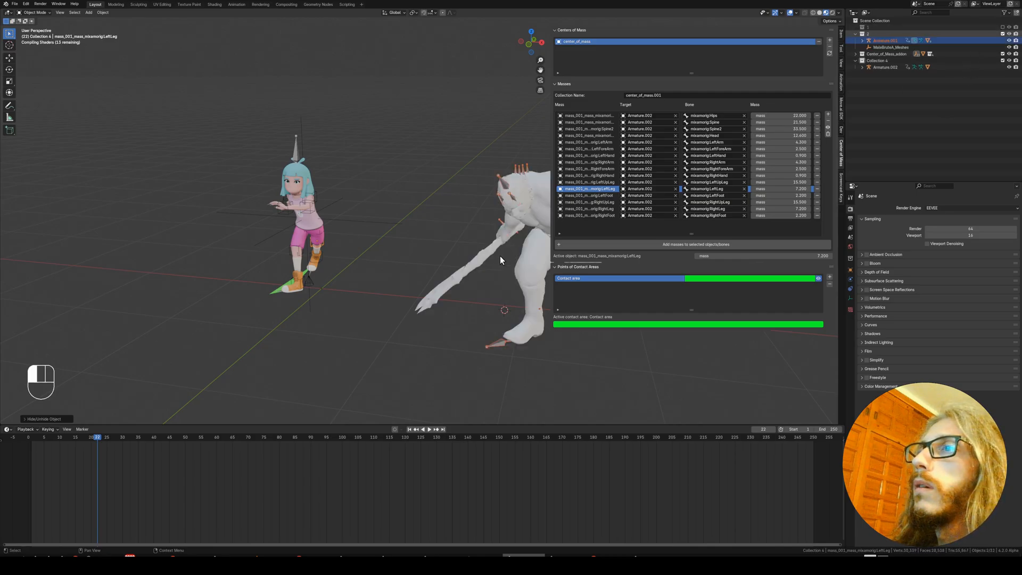
pyautogui.keyDown('shift'); pyautogui.moveTo(544, 348); pyautogui.dragTo(413, 331, button='middle'); pyautogui.keyUp('shift')
pyautogui.moveTo(413, 331); pyautogui.dragTo(430, 331, button='middle')
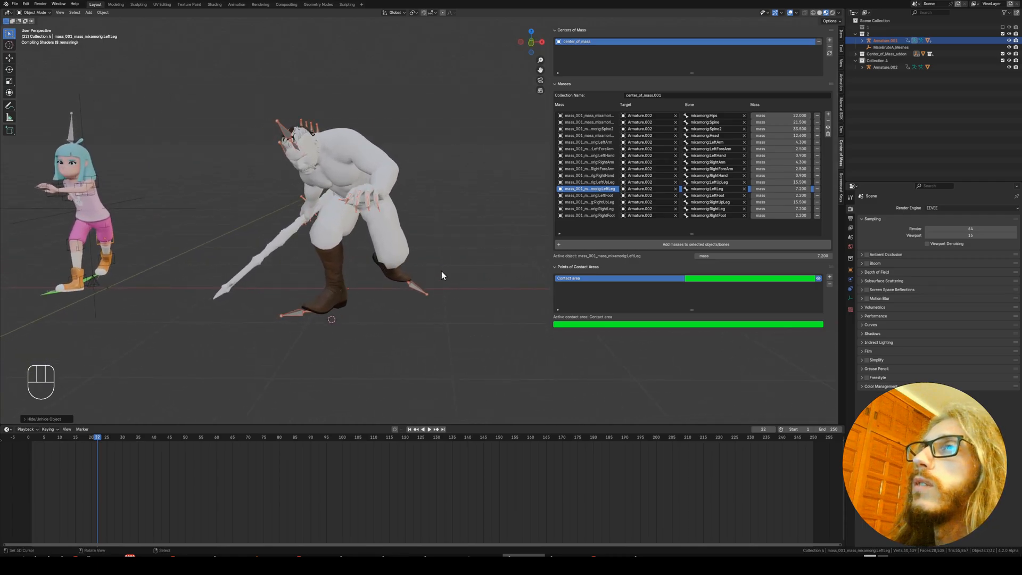
pyautogui.keyDown('shift'); pyautogui.moveTo(442, 275); pyautogui.dragTo(458, 301, button='middle'); pyautogui.keyUp('shift')
pyautogui.scroll(-2, 440, 288)
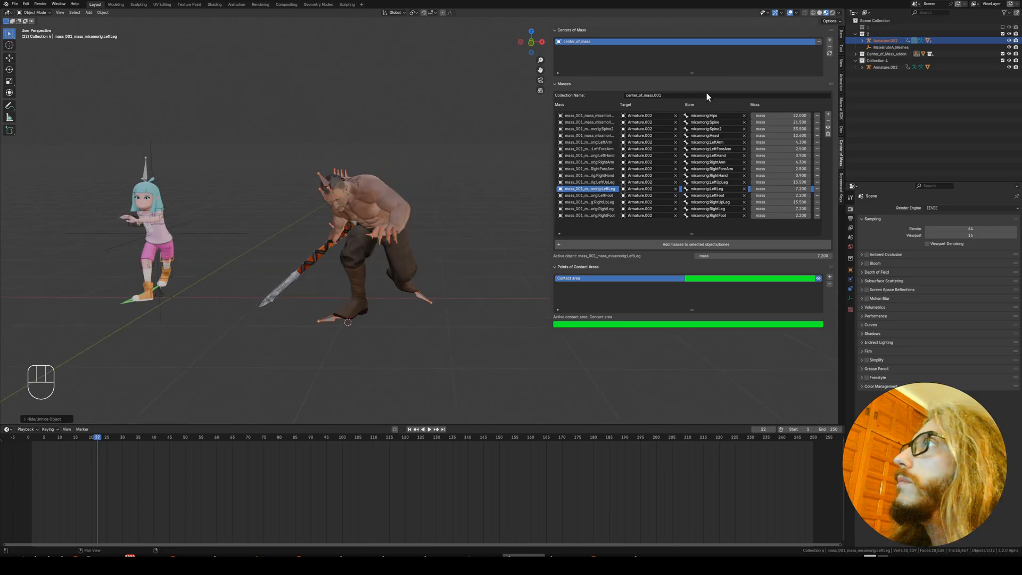
# - Add a second center of mass and rename it "Man with axe"
pyautogui.click(830, 42)
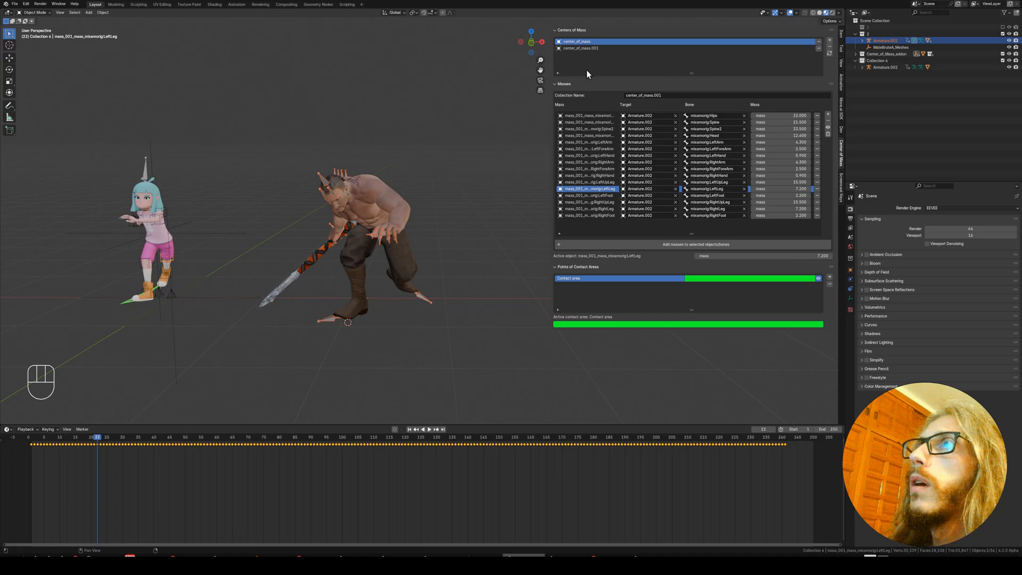
pyautogui.click(585, 49)
pyautogui.doubleClick(586, 49)
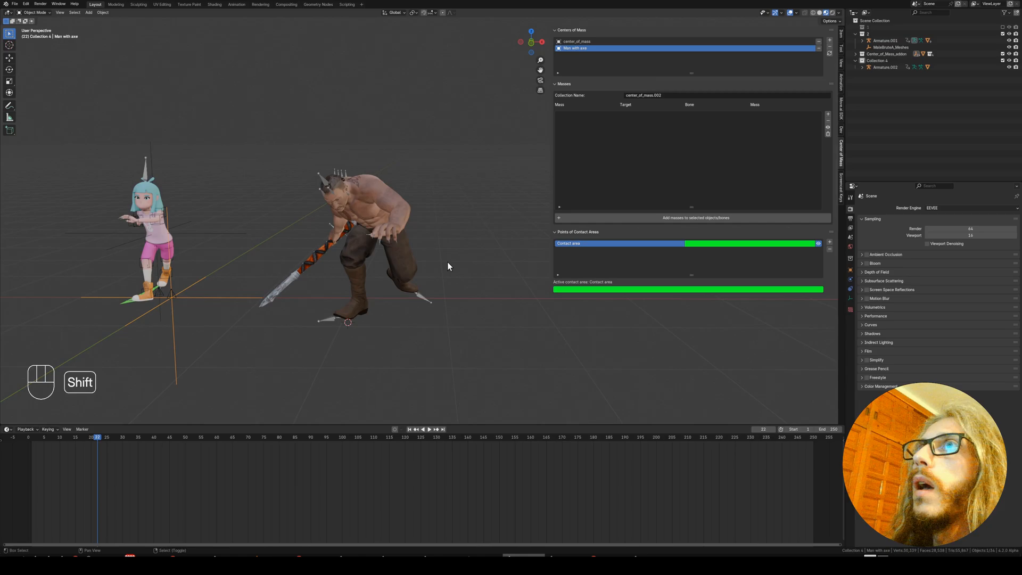
# - Select the man's armature, enter Pose Mode, and switch the viewport to wireframe shading
pyautogui.keyDown('shift'); pyautogui.moveTo(445, 267); pyautogui.dragTo(424, 264, button='middle'); pyautogui.keyUp('shift')
pyautogui.click(404, 296)
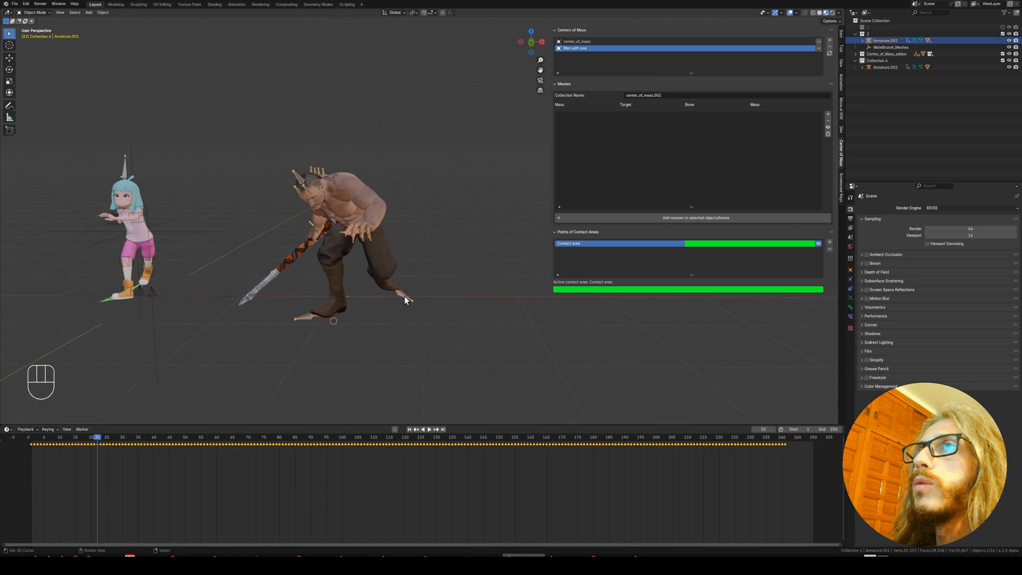
pyautogui.hotkey('ctrl', 'Tab')
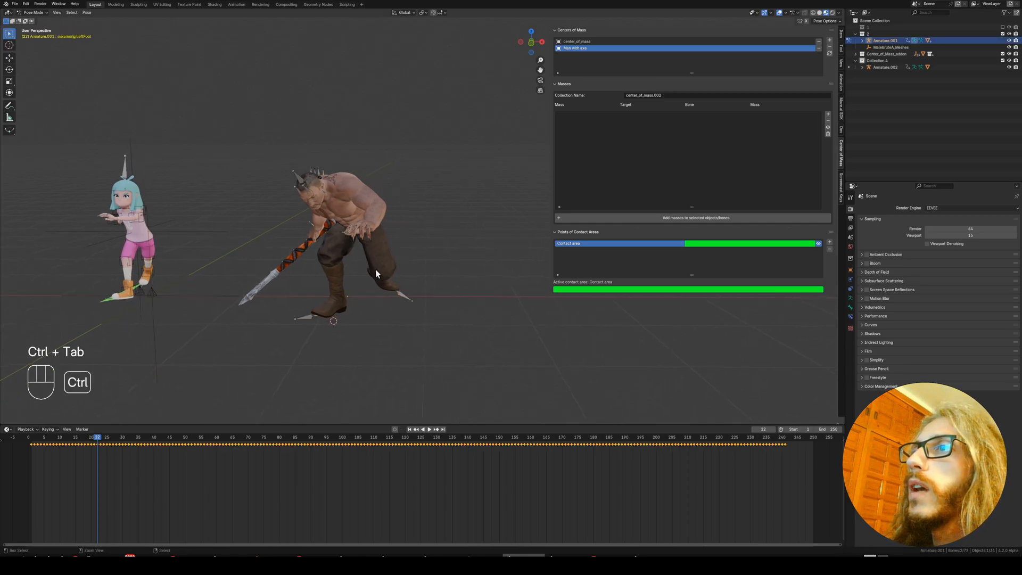
pyautogui.press('z')
pyautogui.click(330, 273)
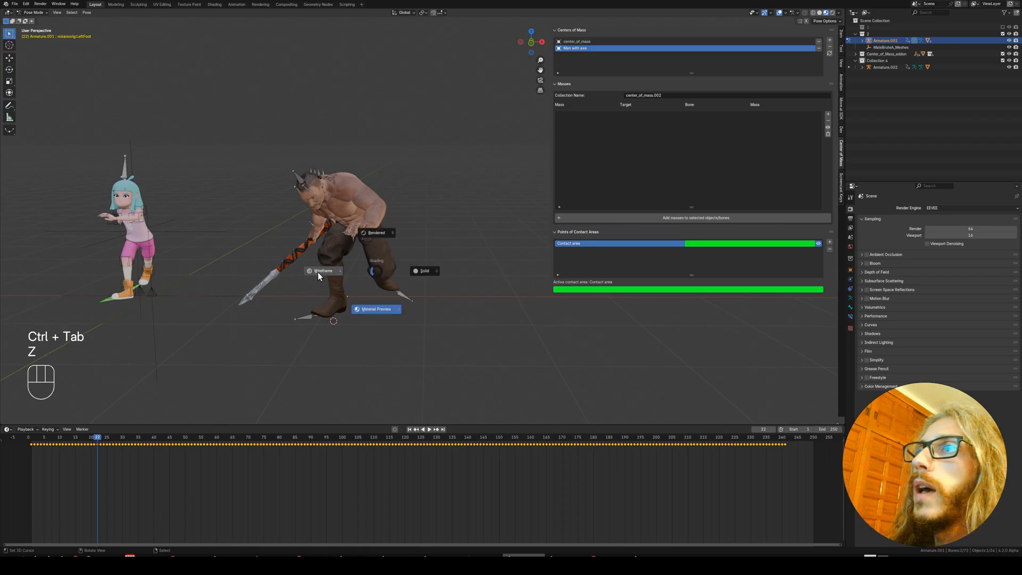
# - Reset the location, rotation and scale of all the man's pose bones
pyautogui.press('a')
pyautogui.hotkey('alt', 'r')
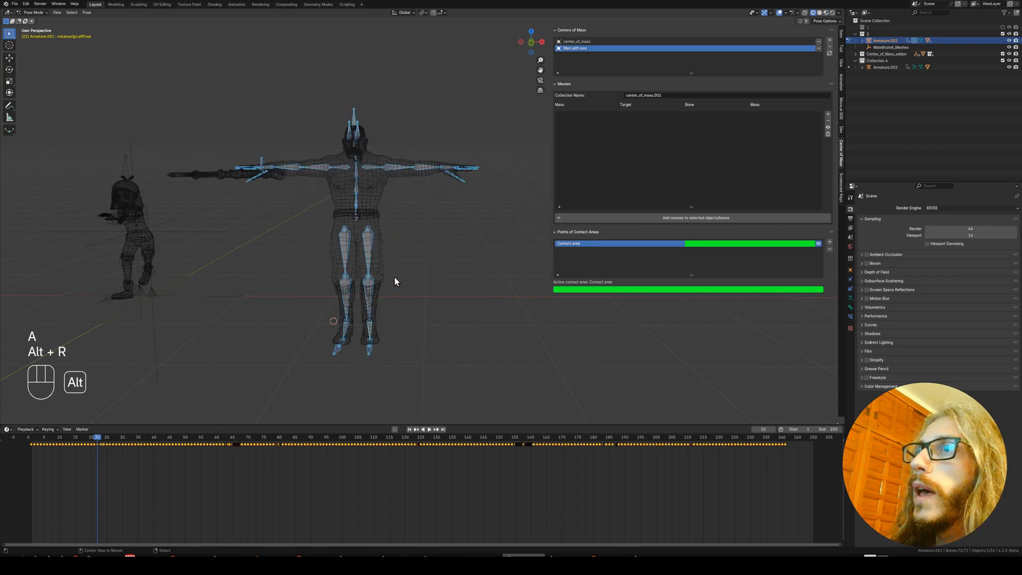
pyautogui.hotkey('alt', 'g')
pyautogui.hotkey('alt', 'r')
pyautogui.hotkey('alt', 's')
pyautogui.moveTo(386, 278); pyautogui.dragTo(407, 307, button='middle')
# - Select the man's feet, lower legs, thighs, hips, spine, upper arms, forearms, hands and head bones
pyautogui.rightClick(358, 335)
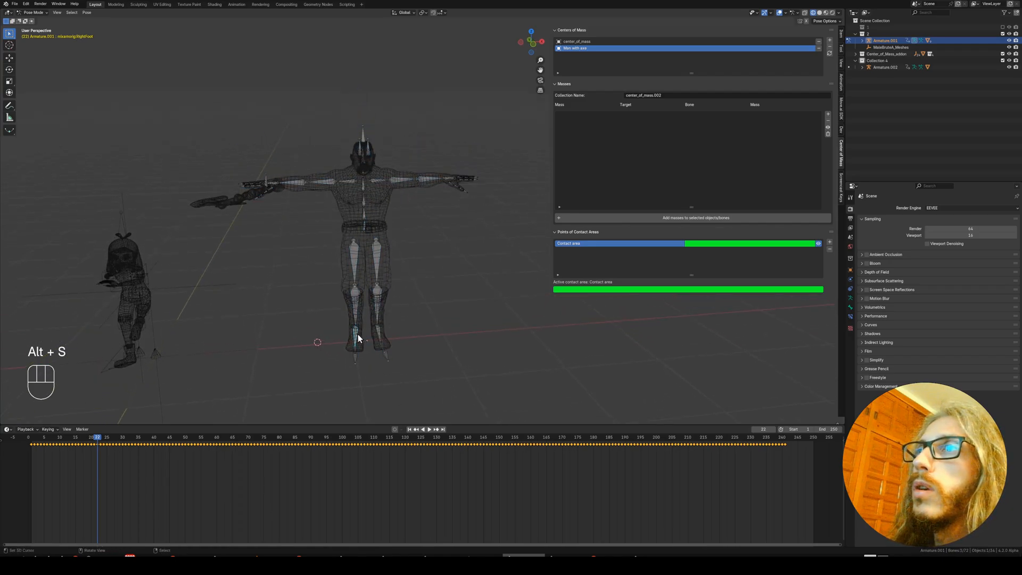
pyautogui.keyDown('shift'); pyautogui.rightClick(379, 335); pyautogui.keyUp('shift')
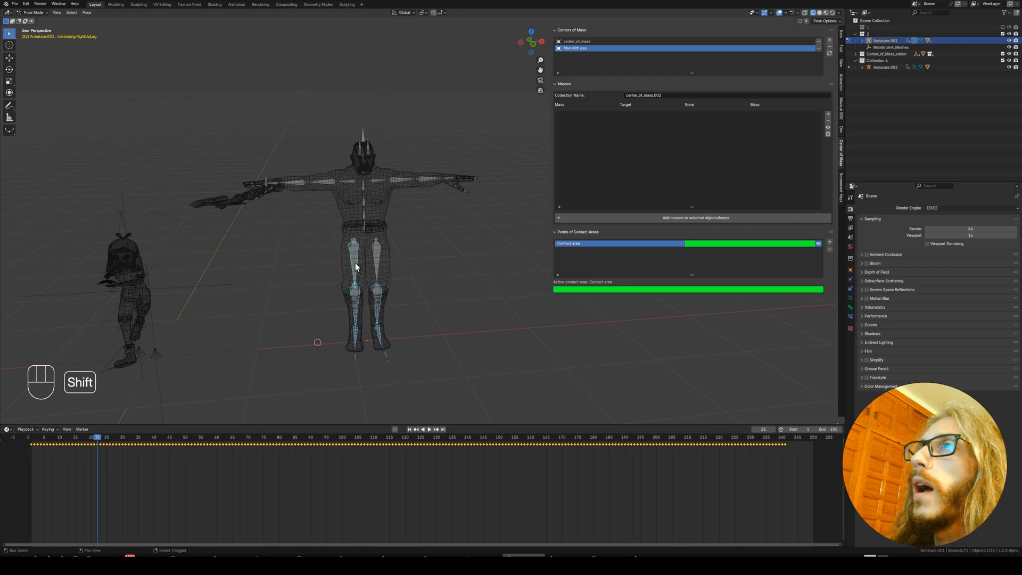
pyautogui.keyDown('shift'); pyautogui.rightClick(381, 255); pyautogui.keyUp('shift')
pyautogui.moveTo(389, 251)
pyautogui.keyDown('shift'); pyautogui.mouseDown(button='middle')
pyautogui.moveTo(392, 276)
pyautogui.moveTo(379, 256)
pyautogui.mouseUp(button='middle'); pyautogui.keyUp('shift')
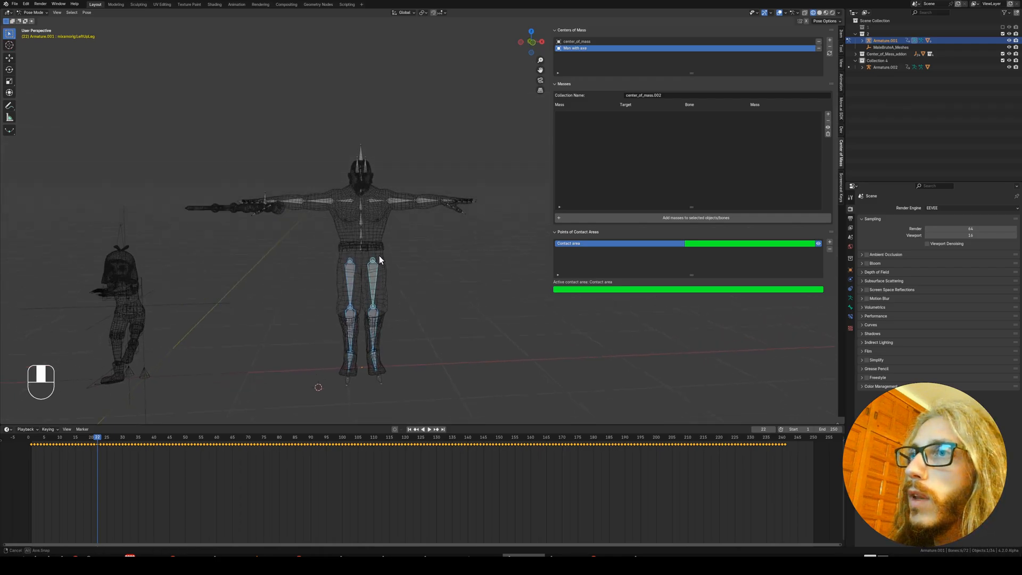
pyautogui.keyDown('shift'); pyautogui.rightClick(363, 241); pyautogui.keyUp('shift')
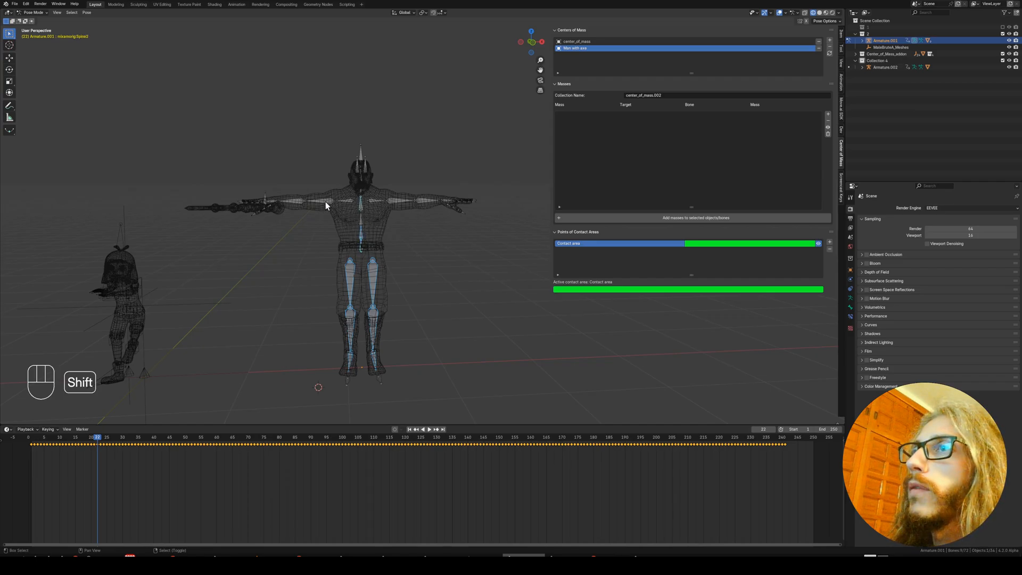
pyautogui.moveTo(298, 197); pyautogui.dragTo(284, 243, button='middle')
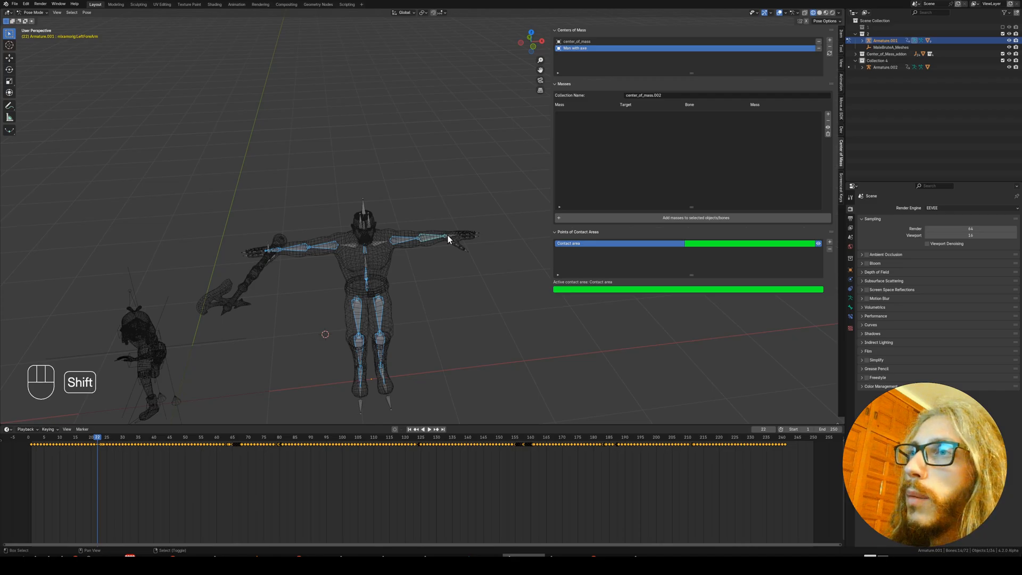
pyautogui.moveTo(411, 290); pyautogui.dragTo(418, 241, button='middle')
pyautogui.scroll(2, 454, 296)
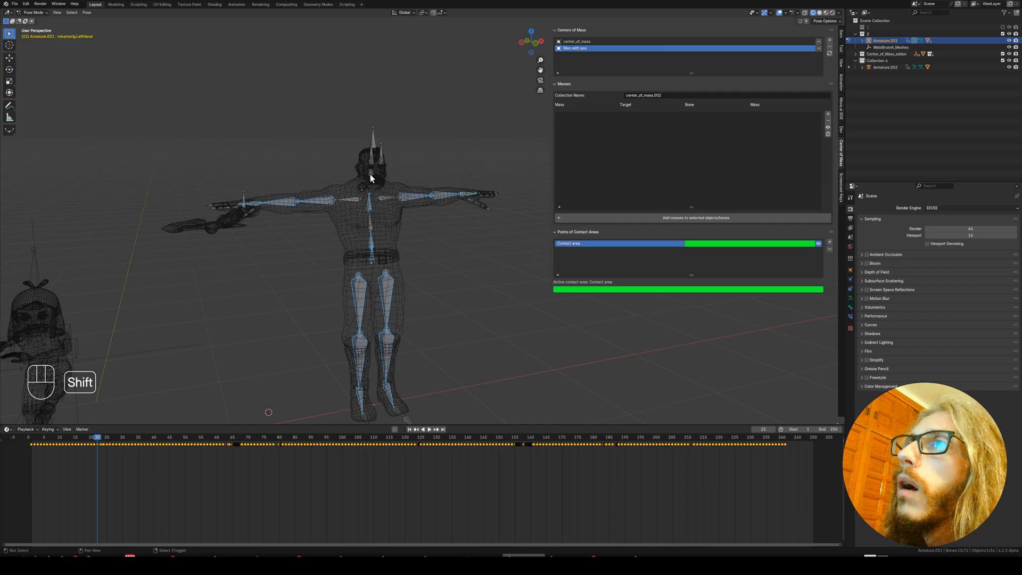
pyautogui.moveTo(389, 219); pyautogui.dragTo(362, 216, button='middle')
pyautogui.keyDown('shift'); pyautogui.moveTo(372, 251); pyautogui.dragTo(381, 261, button='middle'); pyautogui.keyUp('shift')
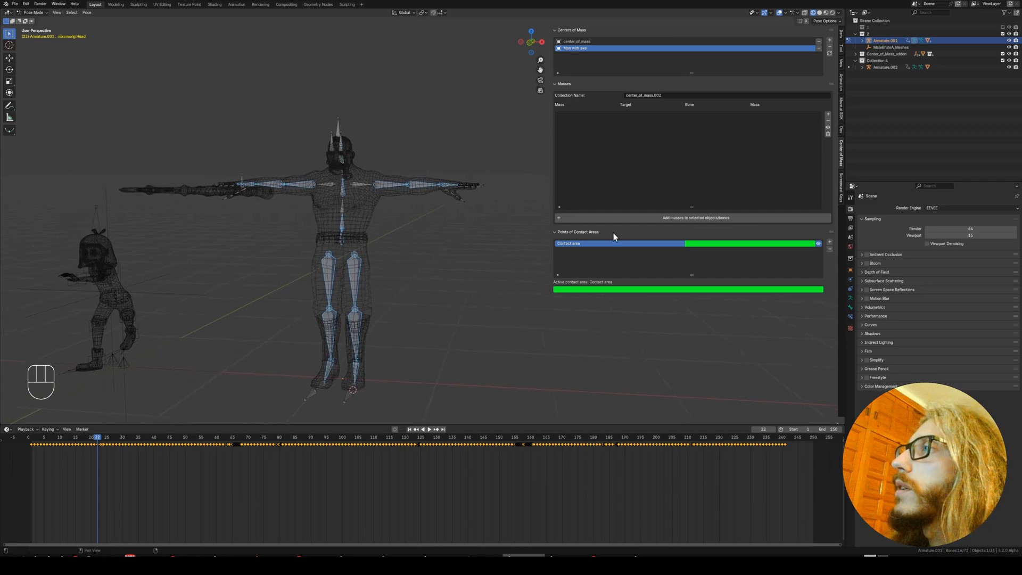
# - Add masses to the selected bones and enlarge the masses list to fit all its entries
pyautogui.click(676, 216)
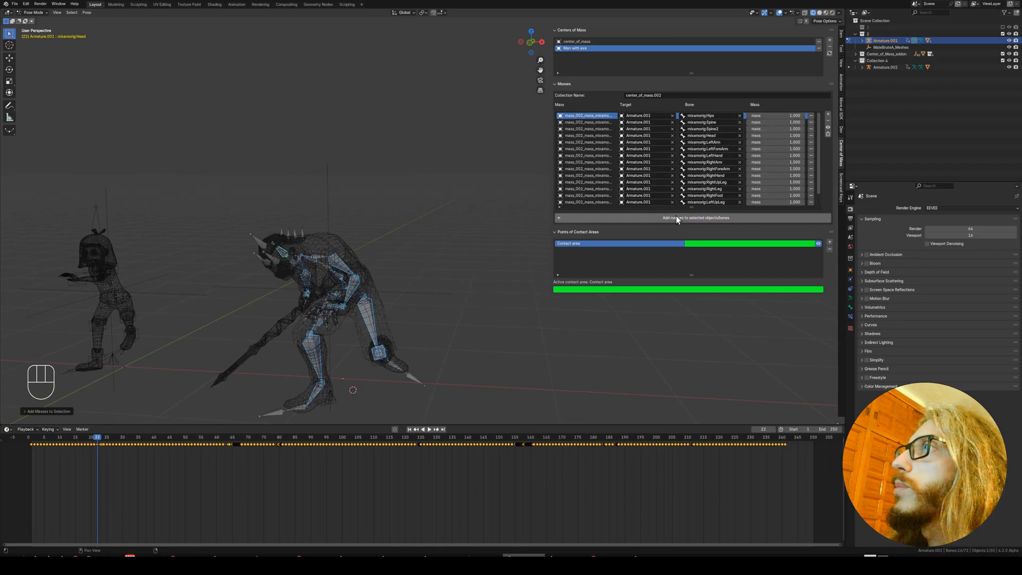
pyautogui.keyDown('shift'); pyautogui.moveTo(423, 321); pyautogui.dragTo(426, 311, button='middle'); pyautogui.keyUp('shift')
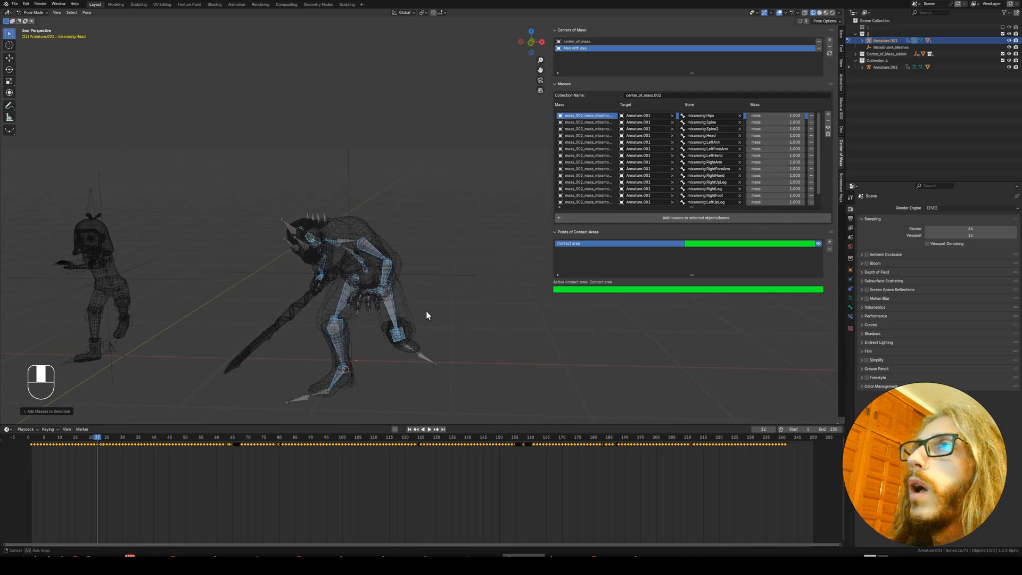
pyautogui.moveTo(693, 207); pyautogui.dragTo(695, 265)
# - Play the animation, stop it at frame 51, and view the man's pose from another angle
pyautogui.moveTo(359, 336)
pyautogui.keyDown('shift'); pyautogui.mouseDown(button='middle')
pyautogui.moveTo(438, 313)
pyautogui.moveTo(348, 322)
pyautogui.mouseUp(button='middle'); pyautogui.keyUp('shift')
pyautogui.press('space')
pyautogui.press('space')
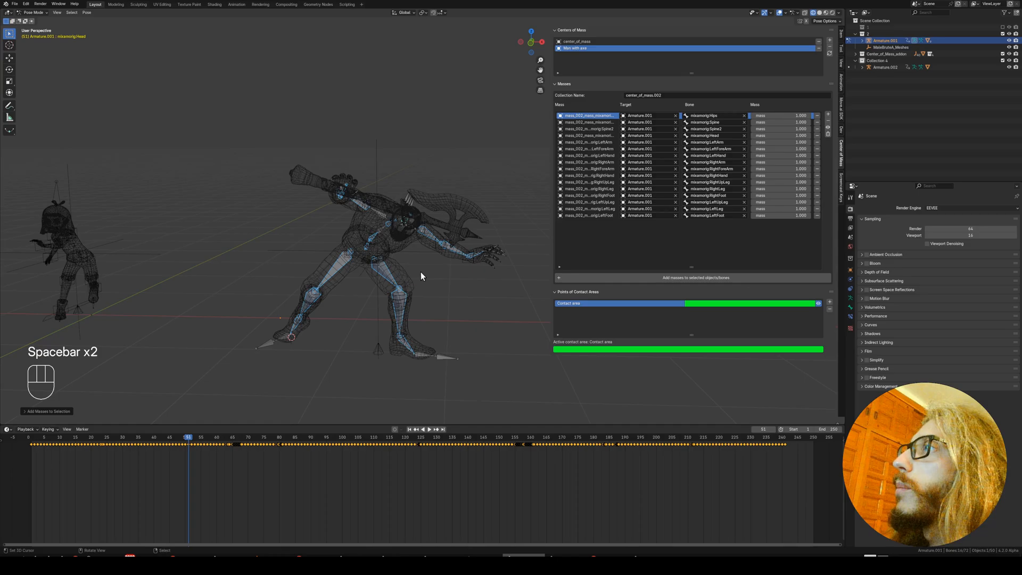
pyautogui.moveTo(420, 273); pyautogui.dragTo(511, 256, button='middle')
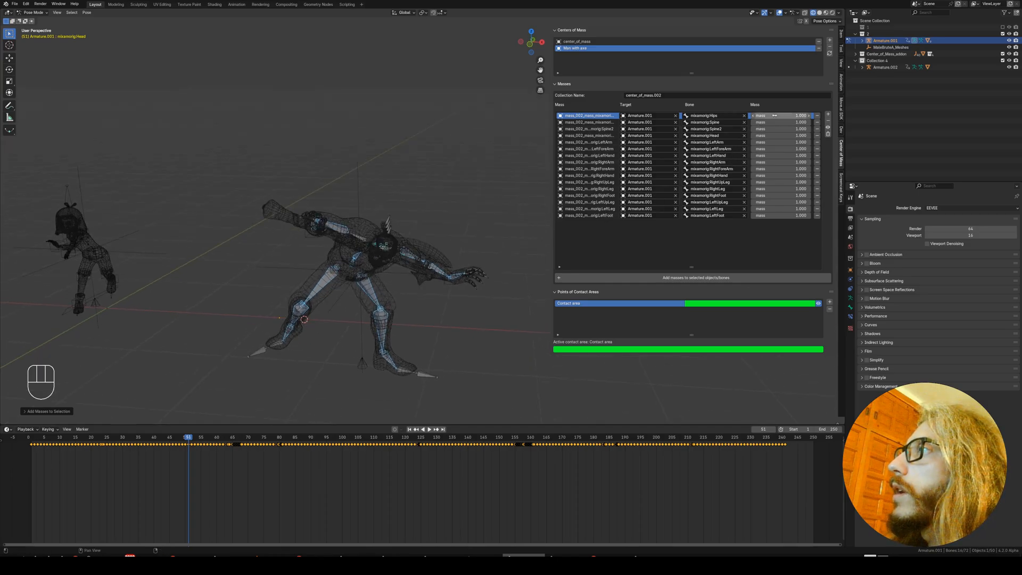
# - Try raising the masses of the hips, left arm and right foot one at a time, cancelling each change
pyautogui.moveTo(774, 116); pyautogui.dragTo(815, 115)
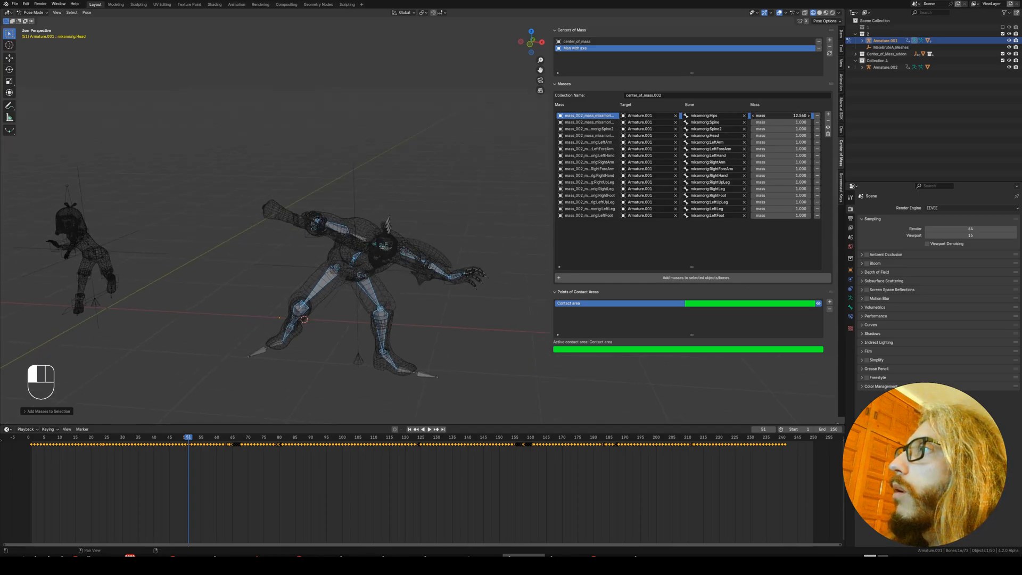
pyautogui.rightClick(775, 117)
pyautogui.moveTo(775, 142); pyautogui.dragTo(796, 143)
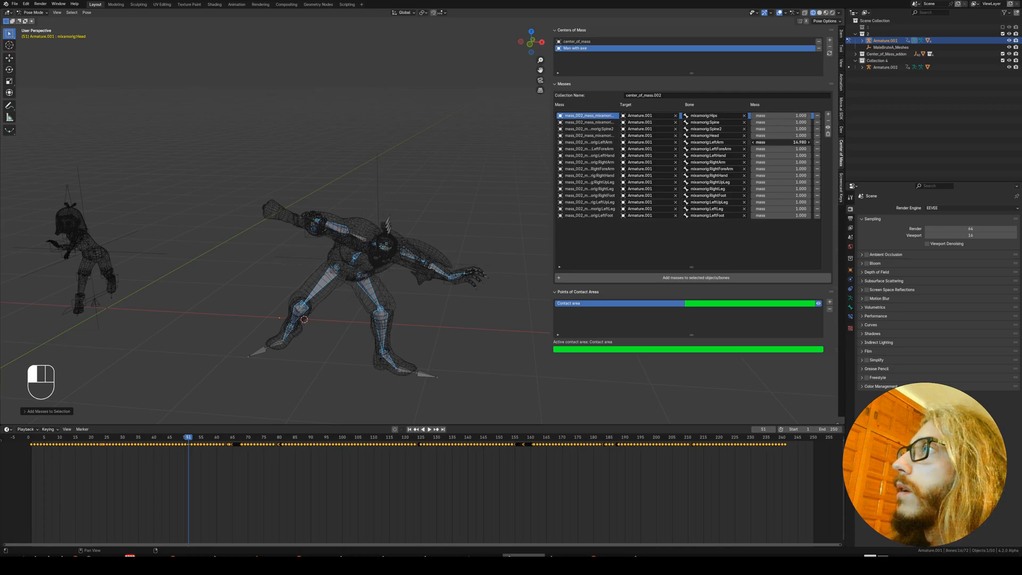
pyautogui.rightClick(780, 143)
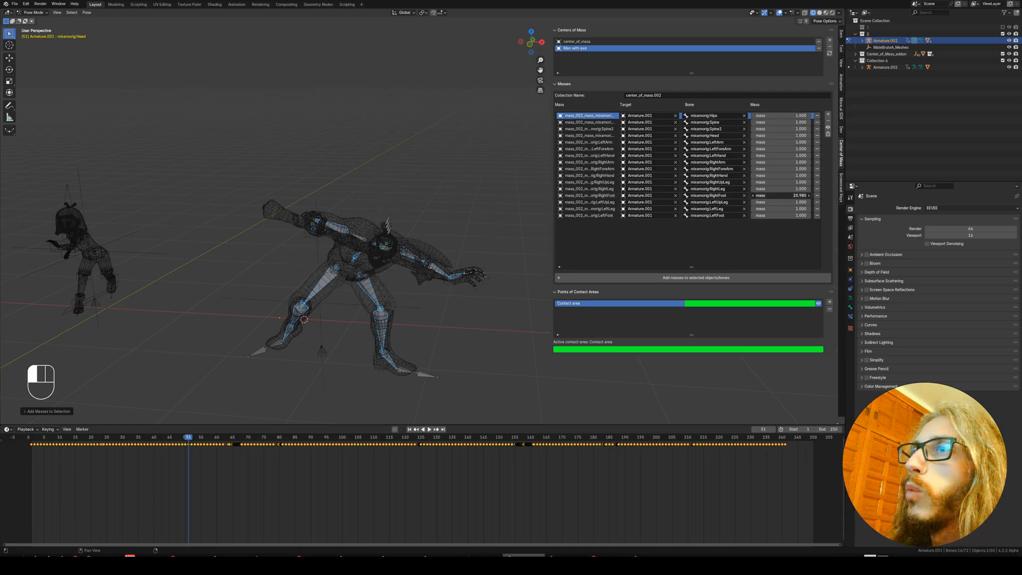
pyautogui.rightClick(780, 195)
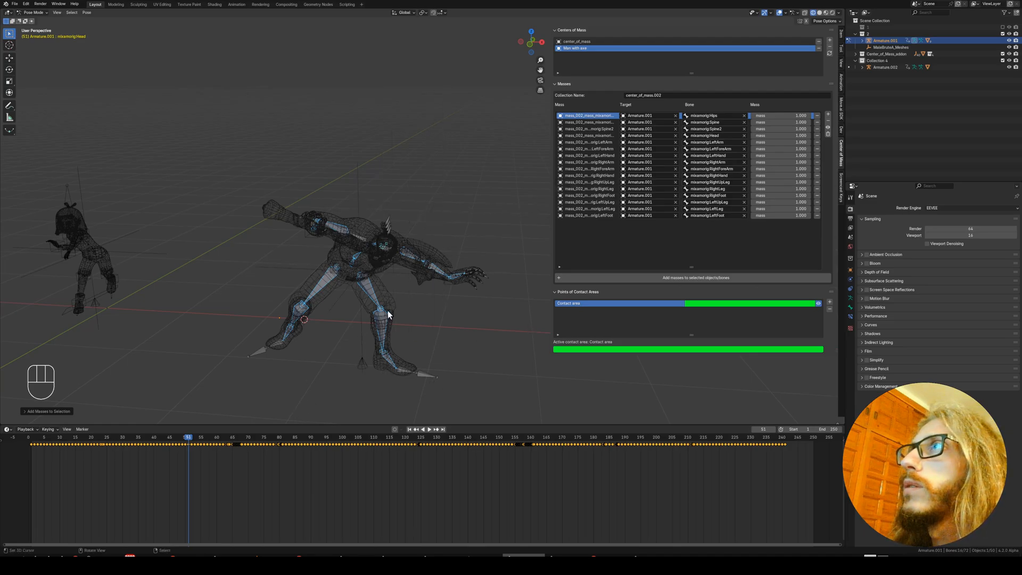
# - Switch to the browser to consult the human body segment mass table, and return to Blender
pyautogui.moveTo(388, 312); pyautogui.dragTo(428, 304, button='middle')
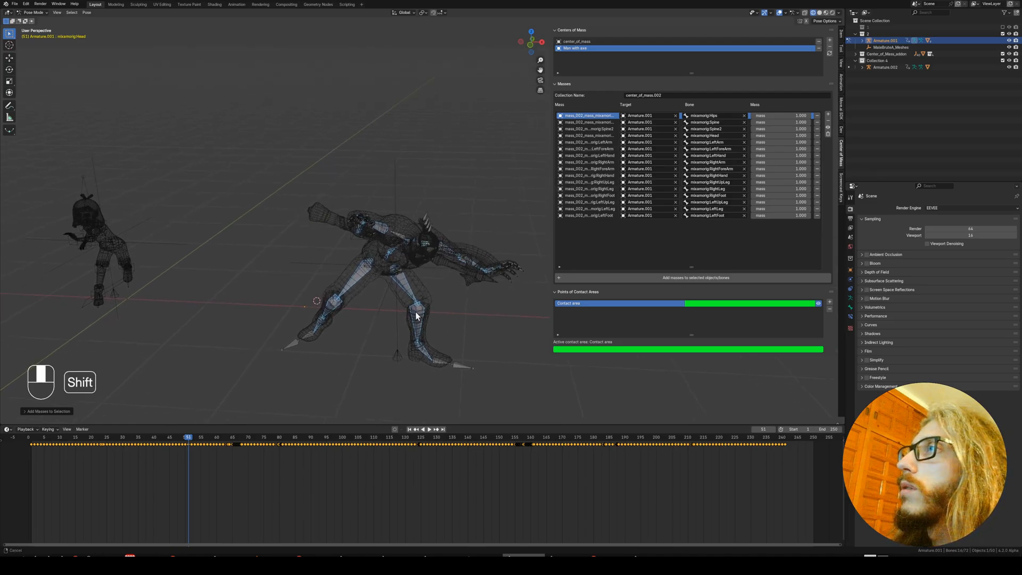
pyautogui.keyDown('shift'); pyautogui.moveTo(371, 368); pyautogui.dragTo(413, 363, button='middle'); pyautogui.keyUp('shift')
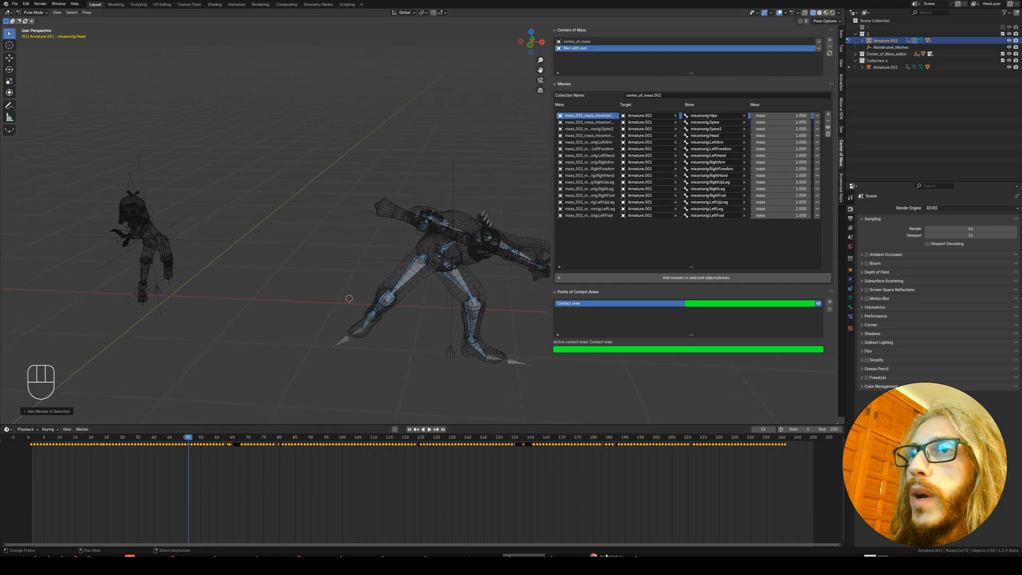
pyautogui.moveTo(607, 555)
pyautogui.click(609, 514)
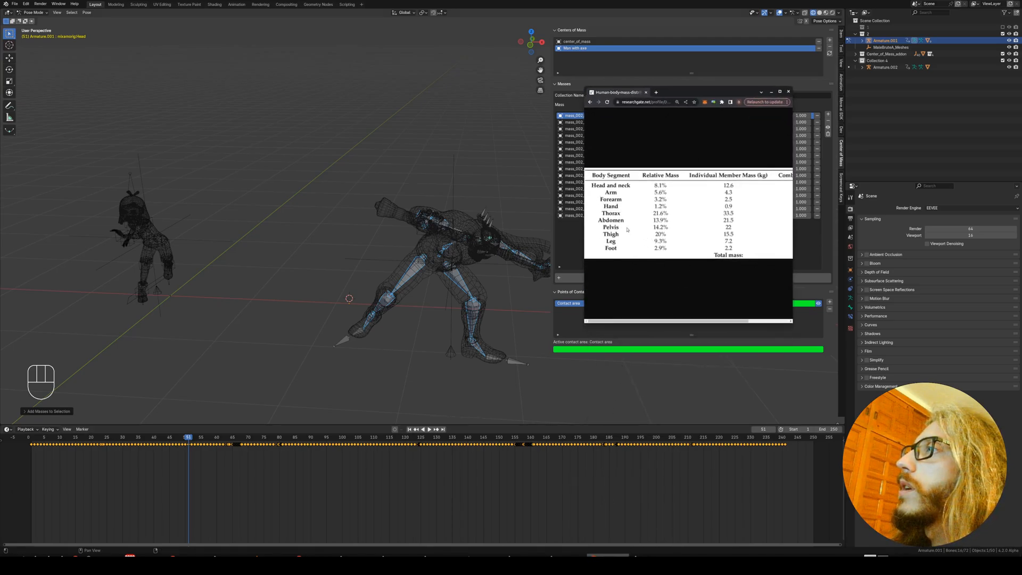
pyautogui.click(772, 94)
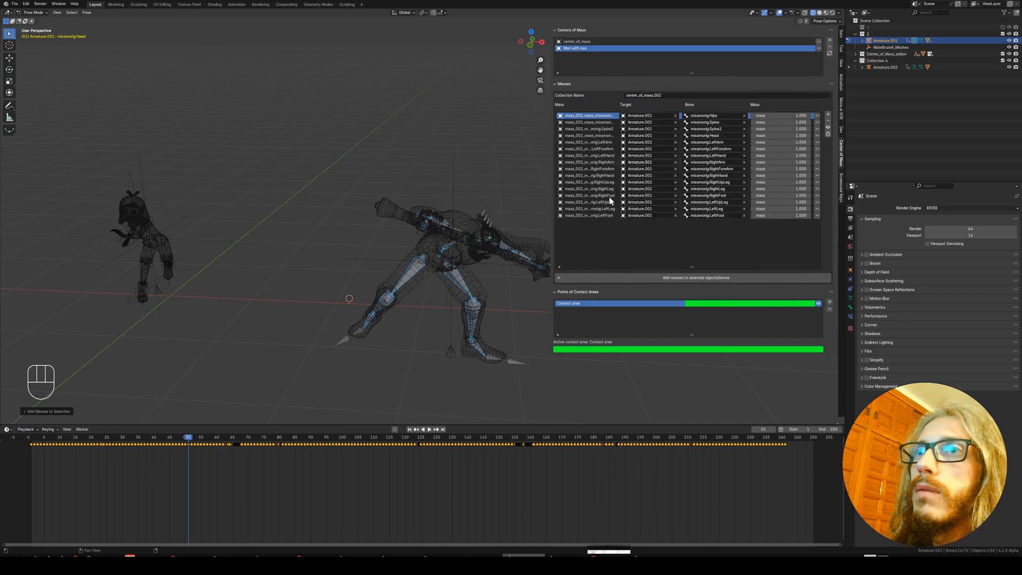
# - Select the girl's center of mass in Object Mode and switch the viewport to solid shading
pyautogui.keyDown('shift'); pyautogui.moveTo(271, 257); pyautogui.dragTo(378, 268, button='middle'); pyautogui.keyUp('shift')
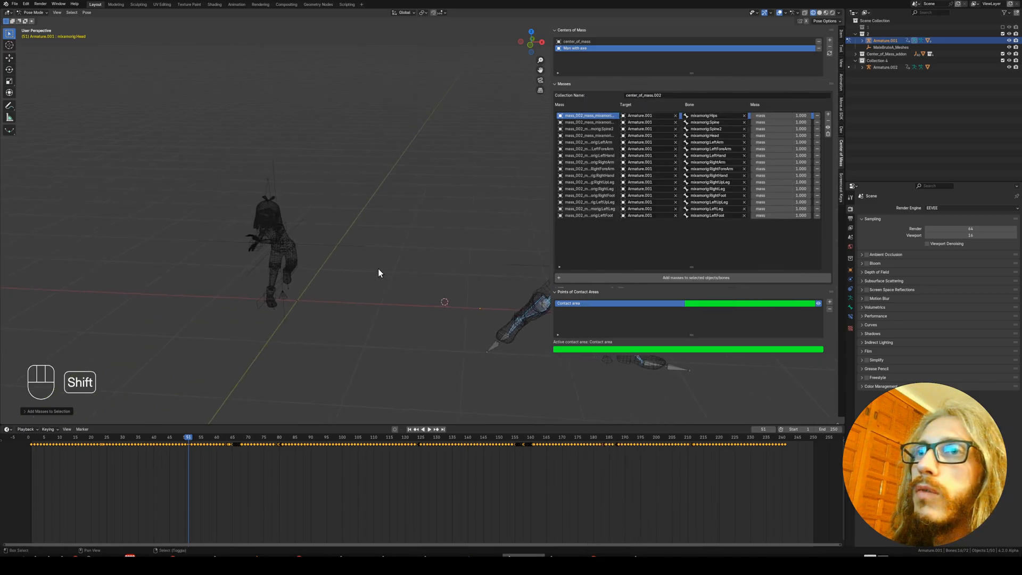
pyautogui.hotkey('ctrl', 'Tab')
pyautogui.rightClick(308, 243)
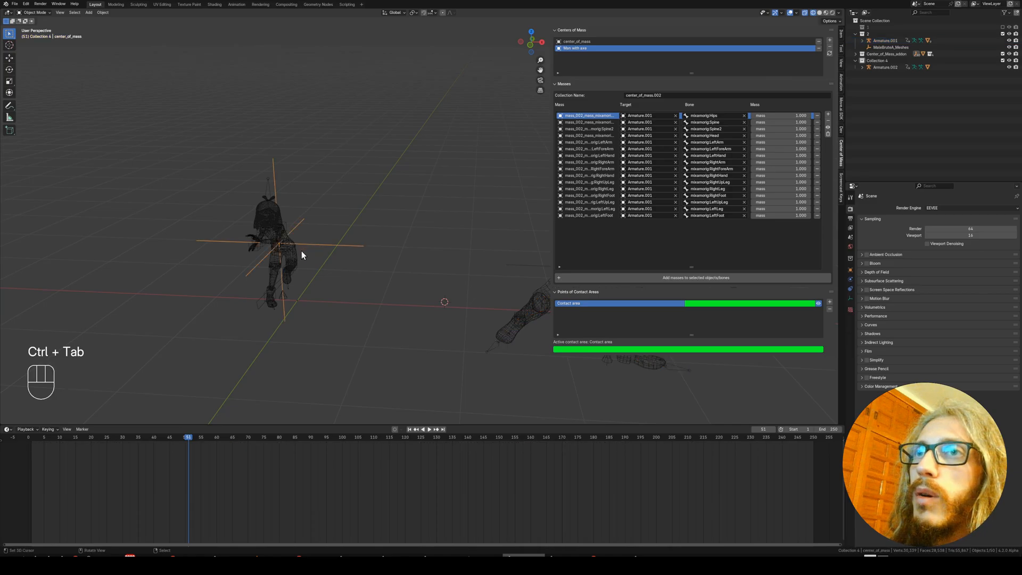
pyautogui.press('z')
pyautogui.press('z')
pyautogui.moveTo(289, 251); pyautogui.dragTo(293, 237, button='middle')
pyautogui.keyDown('shift'); pyautogui.moveTo(459, 289); pyautogui.dragTo(276, 297, button='middle'); pyautogui.keyUp('shift')
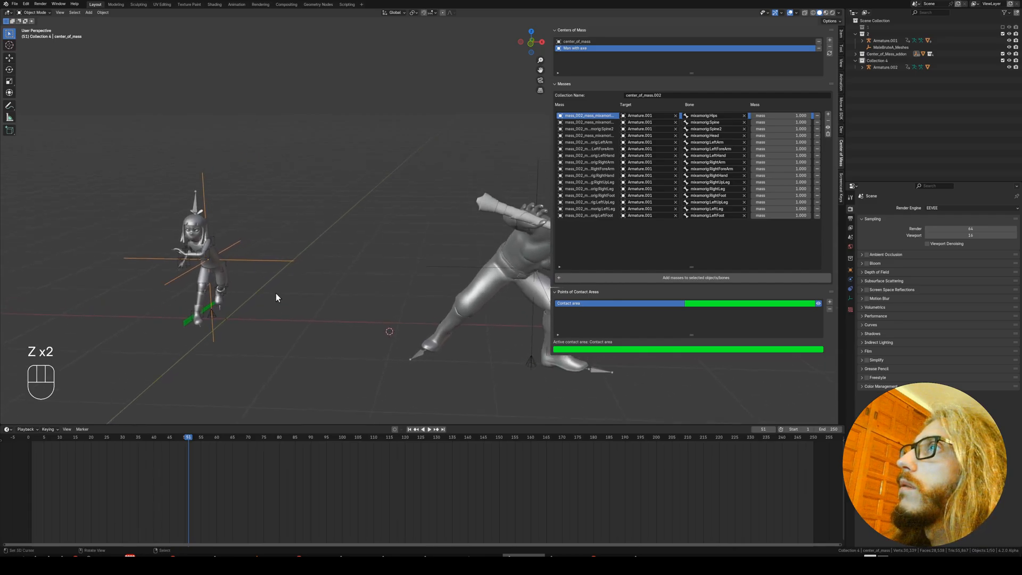
# - Copy the hips, spine, Spine2 and head masses (22, 21.5, 33.5 and 12.6) from center_of_mass to the man with axe
pyautogui.click(586, 41)
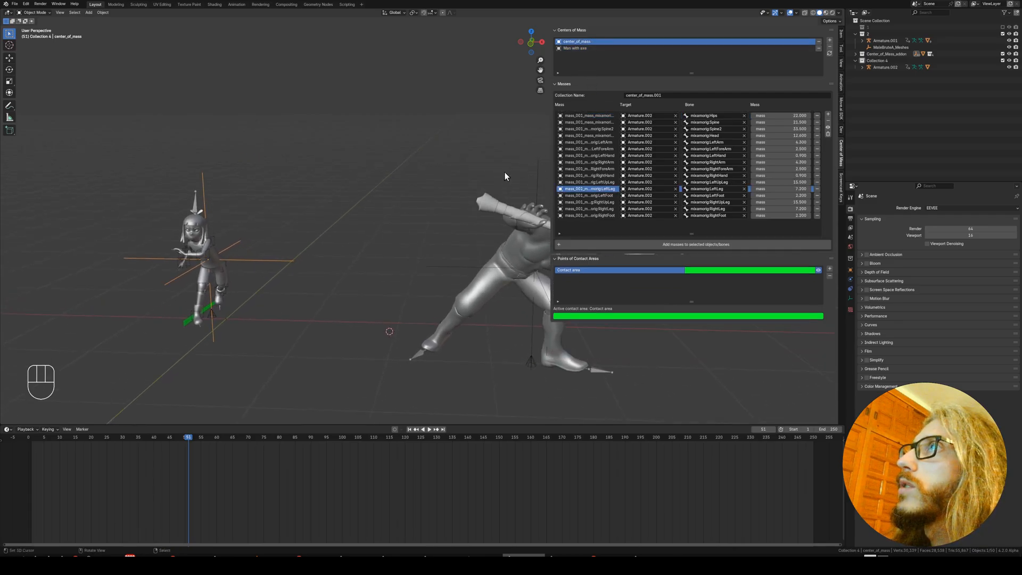
pyautogui.keyDown('shift'); pyautogui.moveTo(505, 171); pyautogui.dragTo(393, 296, button='middle'); pyautogui.keyUp('shift')
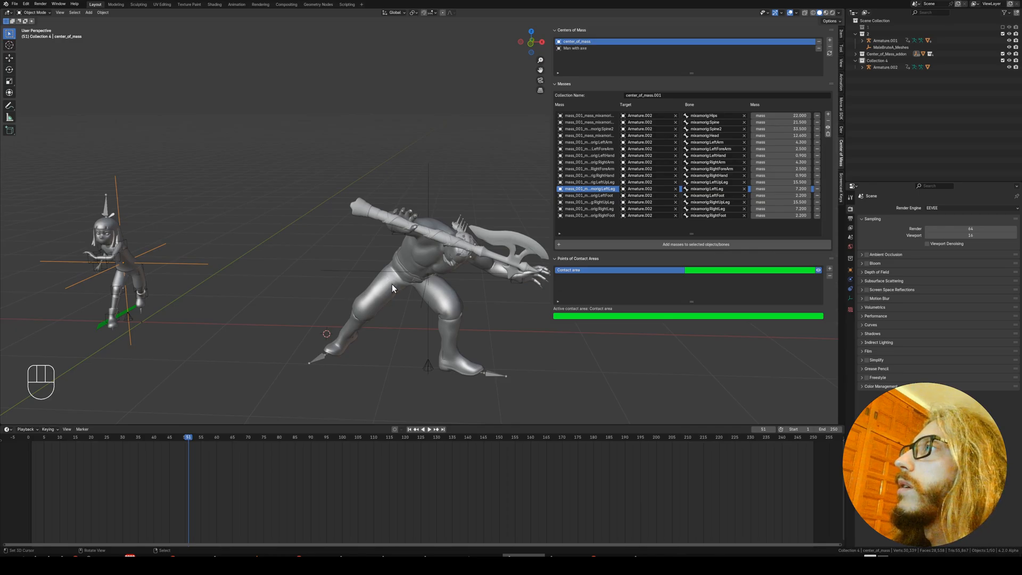
pyautogui.hotkey('ctrl', 'c')
pyautogui.hotkey('ctrl', 'v')
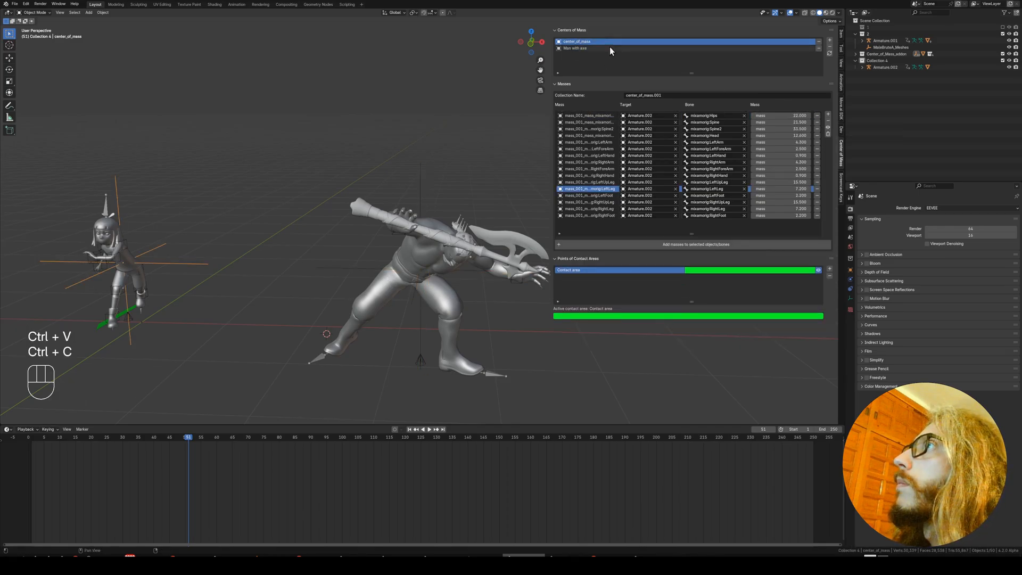
pyautogui.click(609, 48)
pyautogui.hotkey('ctrl', 'v')
pyautogui.click(612, 41)
pyautogui.hotkey('ctrl', 'c')
pyautogui.click(600, 48)
pyautogui.hotkey('ctrl', 'v')
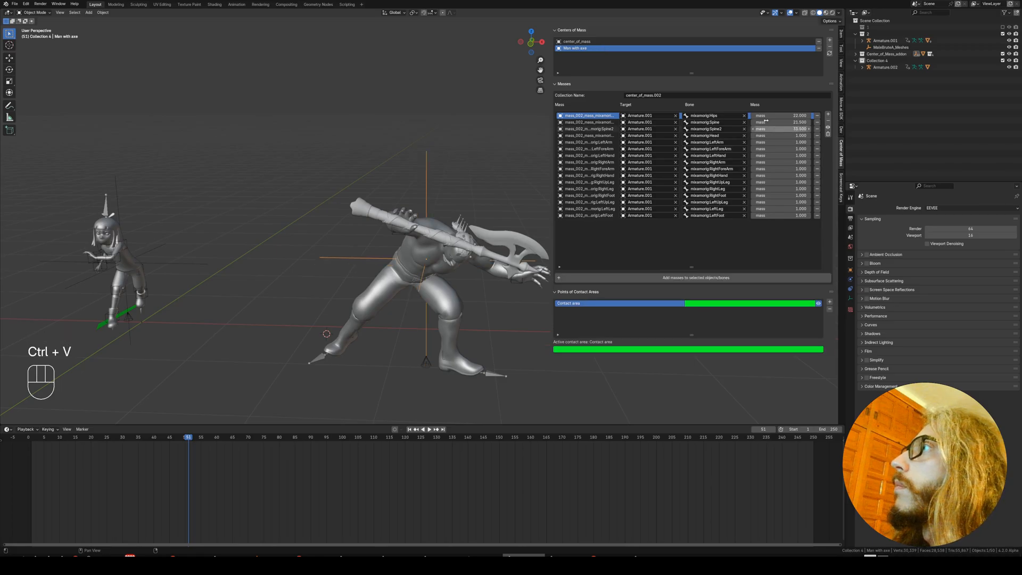
pyautogui.hotkey('ctrl', 'c')
pyautogui.hotkey('ctrl', 'v')
# - Copy the left arm, forearm and hand masses (4.3, 2.5 and 0.9) from center_of_mass to the man with axe
pyautogui.hotkey('ctrl', 'c')
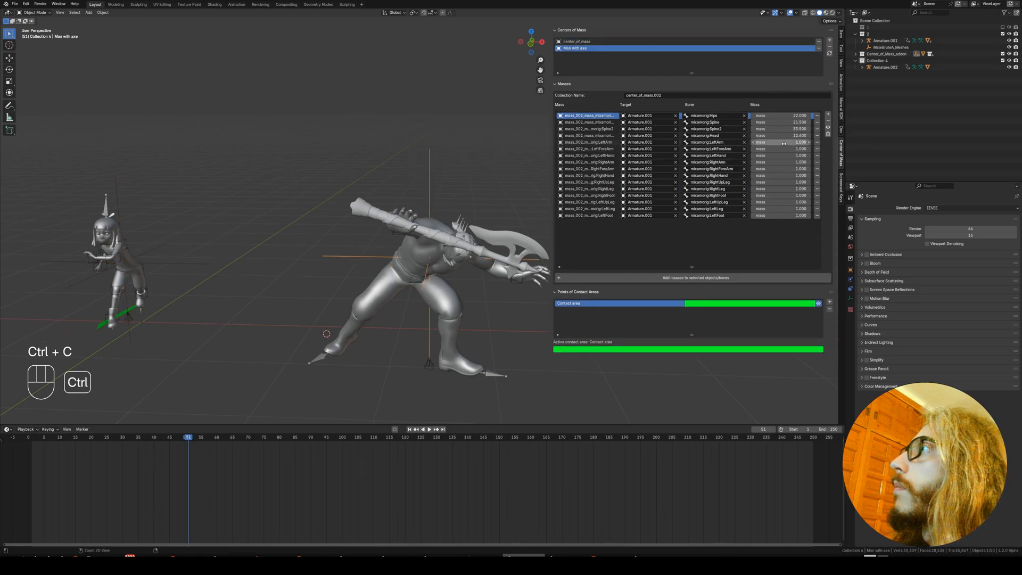
pyautogui.hotkey('ctrl', 'v')
pyautogui.click(633, 41)
pyautogui.click(611, 47)
pyautogui.hotkey('ctrl', 'v')
pyautogui.click(594, 41)
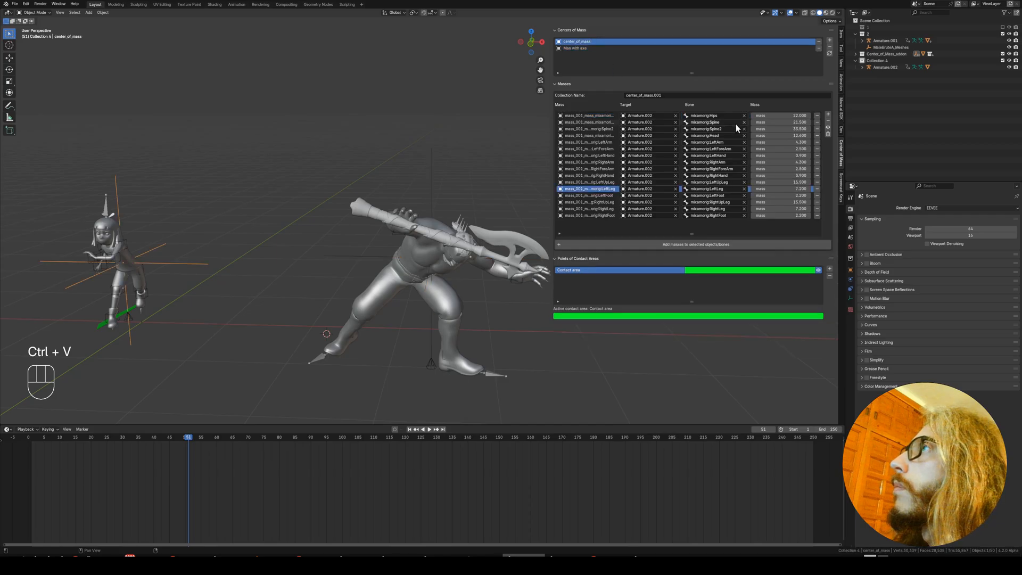
pyautogui.hotkey('ctrl', 'c')
pyautogui.click(582, 48)
pyautogui.hotkey('ctrl', 'v')
# - Copy the right arm, forearm and hand masses (4.3, 2.5 and 0.9) from center_of_mass to the man with axe
pyautogui.click(578, 41)
pyautogui.hotkey('ctrl', 'c')
pyautogui.click(612, 48)
pyautogui.hotkey('ctrl', 'v')
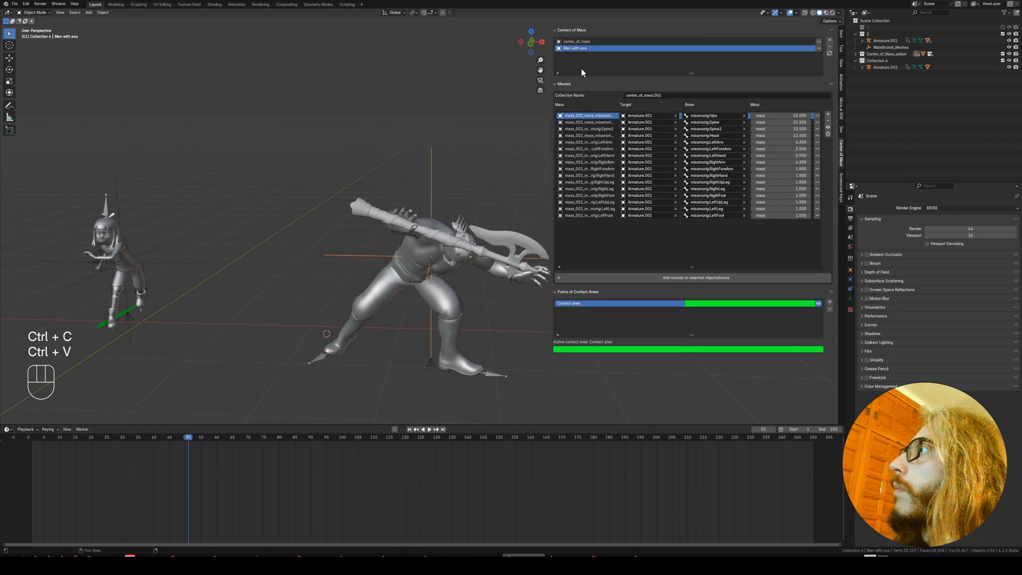
pyautogui.click(585, 41)
pyautogui.hotkey('ctrl', 'c')
pyautogui.click(612, 49)
pyautogui.hotkey('ctrl', 'v')
pyautogui.click(591, 41)
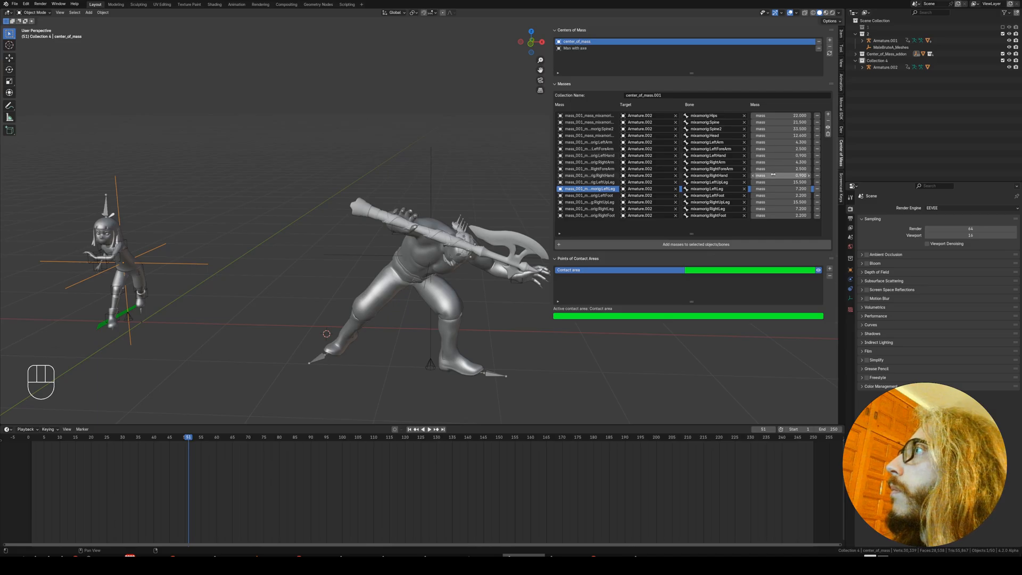
pyautogui.hotkey('ctrl', 'c')
pyautogui.click(596, 48)
pyautogui.hotkey('ctrl', 'v')
# - Copy the right upper leg, leg and foot masses (15.5, 7.2 and 2.2) from center_of_mass to the man with axe
pyautogui.click(590, 42)
pyautogui.hotkey('ctrl', 'c')
pyautogui.click(602, 48)
pyautogui.hotkey('ctrl', 'v')
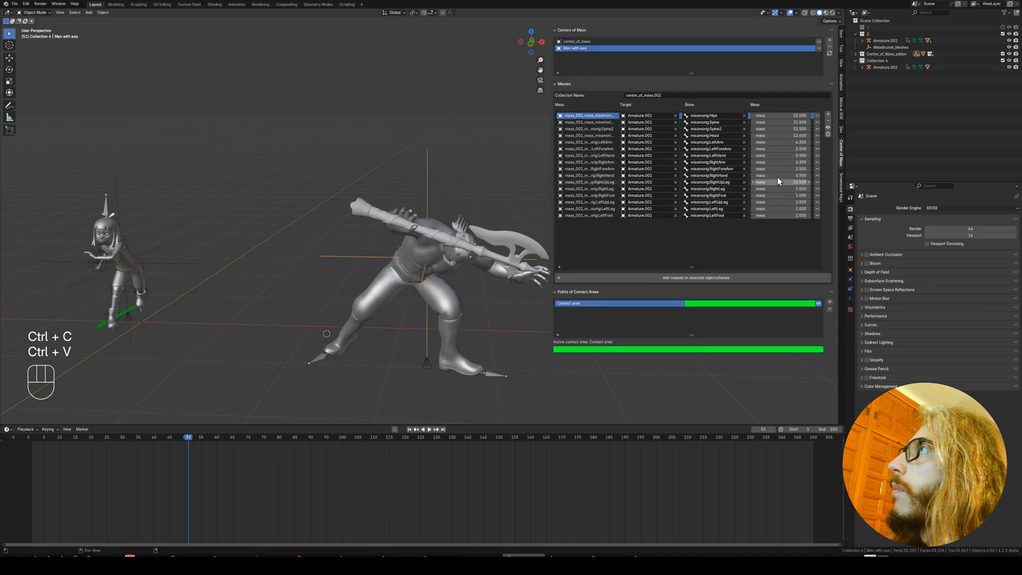
pyautogui.click(596, 41)
pyautogui.hotkey('ctrl', 'c')
pyautogui.click(601, 48)
pyautogui.hotkey('ctrl', 'v')
pyautogui.click(584, 42)
pyautogui.hotkey('ctrl', 'c')
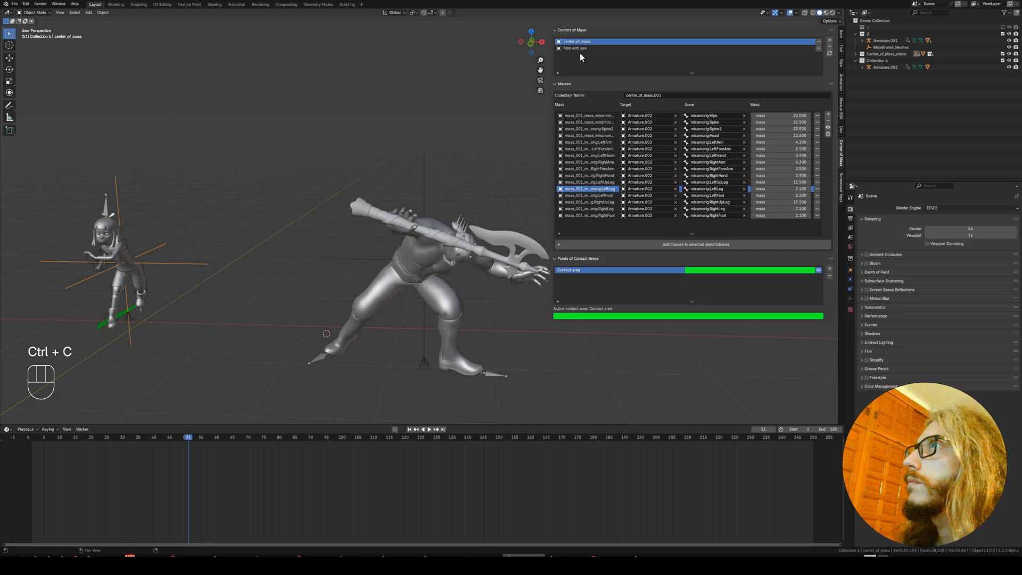
pyautogui.click(581, 49)
pyautogui.hotkey('ctrl', 'v')
# - Copy the left upper leg, leg and foot masses (15.5, 7.2 and 2.2) from center_of_mass to the man with axe
pyautogui.click(594, 41)
pyautogui.hotkey('ctrl', 'c')
pyautogui.click(585, 48)
pyautogui.hotkey('ctrl', 'v')
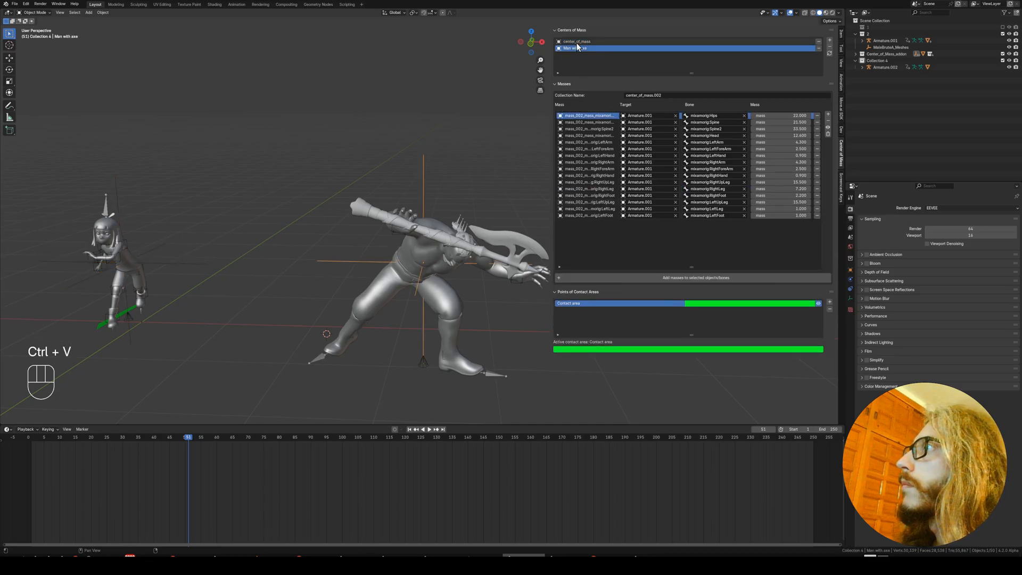
pyautogui.click(578, 43)
pyautogui.hotkey('ctrl', 'c')
pyautogui.click(574, 48)
pyautogui.hotkey('ctrl', 'v')
pyautogui.click(580, 42)
pyautogui.hotkey('ctrl', 'c')
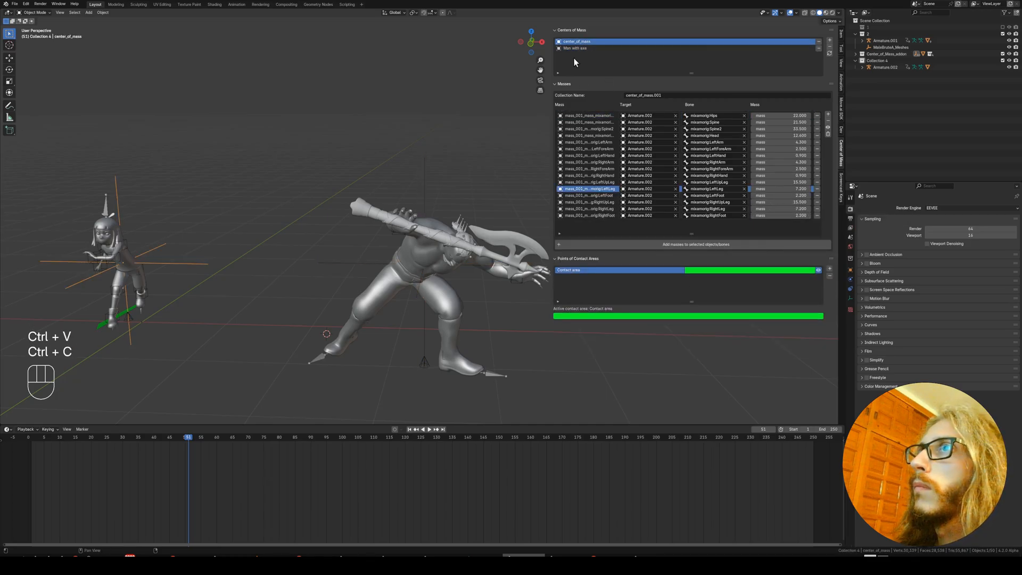
pyautogui.click(575, 48)
pyautogui.hotkey('ctrl', 'v')
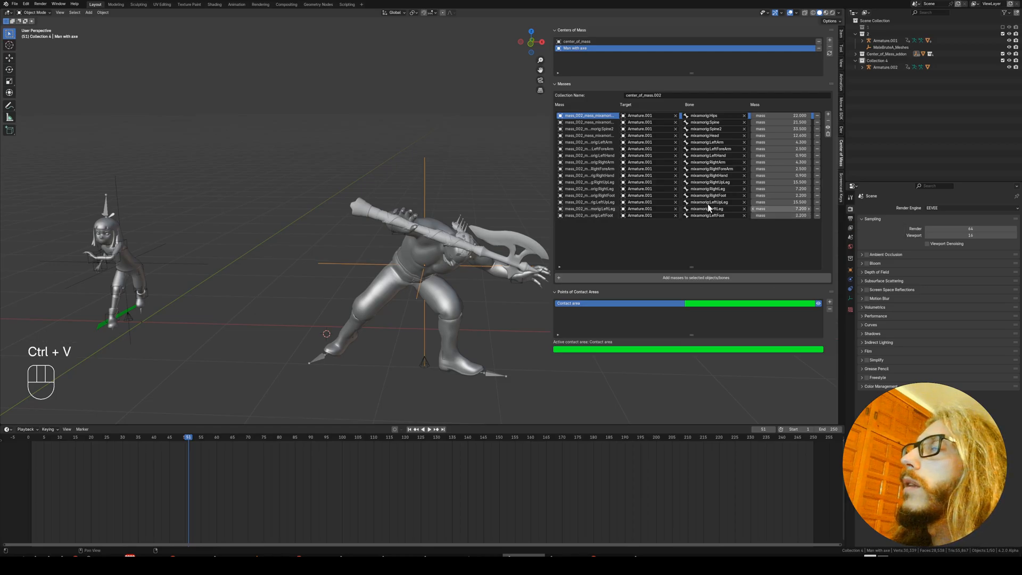
# - Consult the body segment mass table in the browser again and return to Blender
pyautogui.keyDown('shift'); pyautogui.moveTo(452, 301); pyautogui.dragTo(416, 286, button='middle'); pyautogui.keyUp('shift')
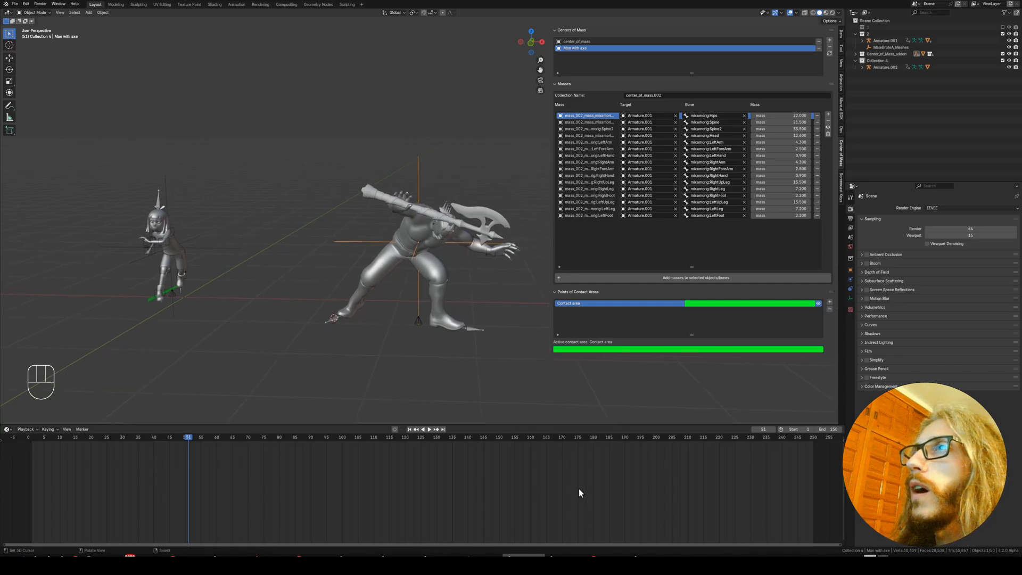
pyautogui.click(607, 555)
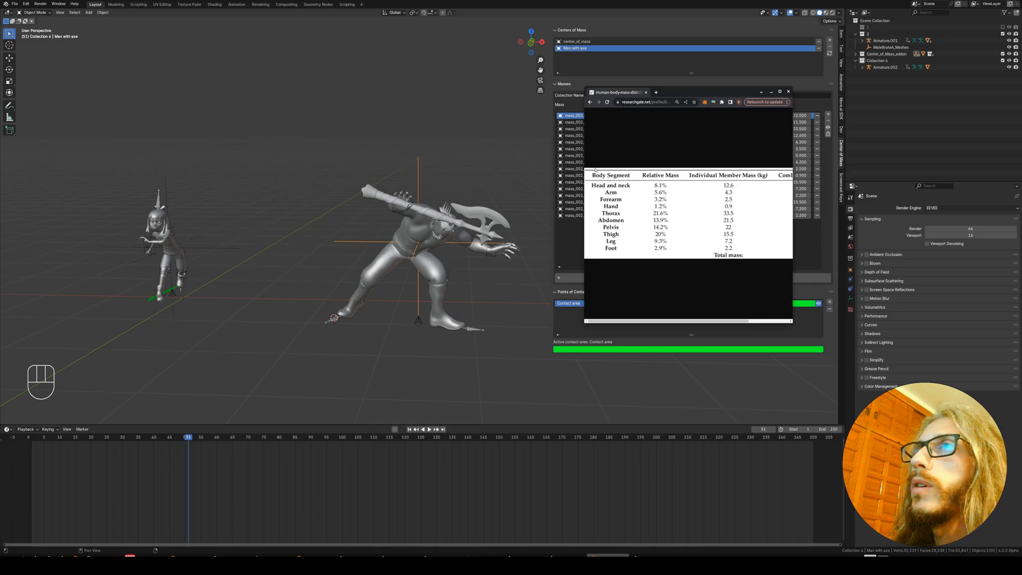
pyautogui.click(771, 93)
pyautogui.moveTo(419, 288)
pyautogui.keyDown('shift'); pyautogui.mouseDown(button='middle')
pyautogui.moveTo(432, 298)
pyautogui.moveTo(443, 287)
pyautogui.moveTo(422, 279)
pyautogui.mouseUp(button='middle'); pyautogui.keyUp('shift')
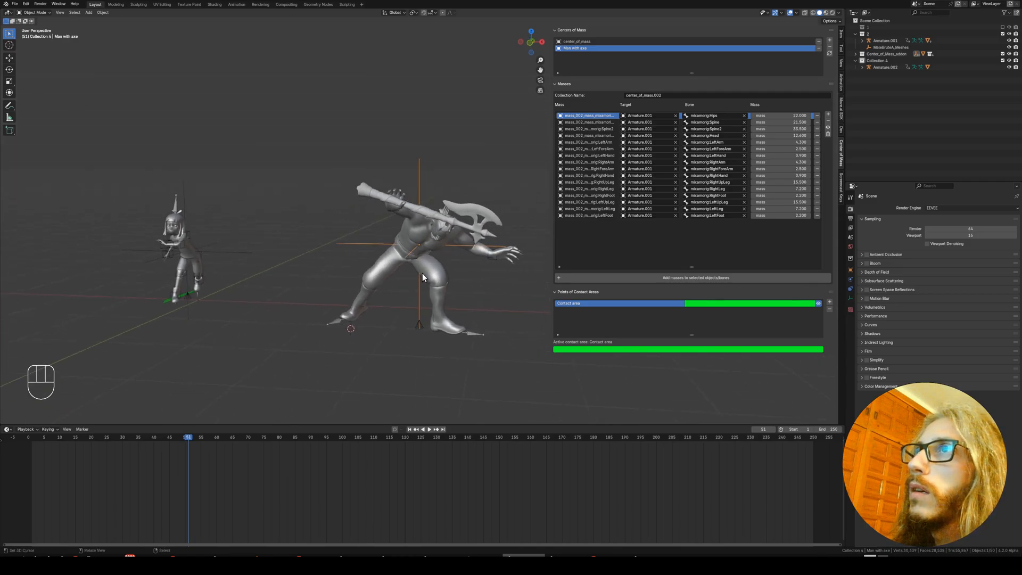
# - Try to move the battle axe object held by the man
pyautogui.click(425, 211)
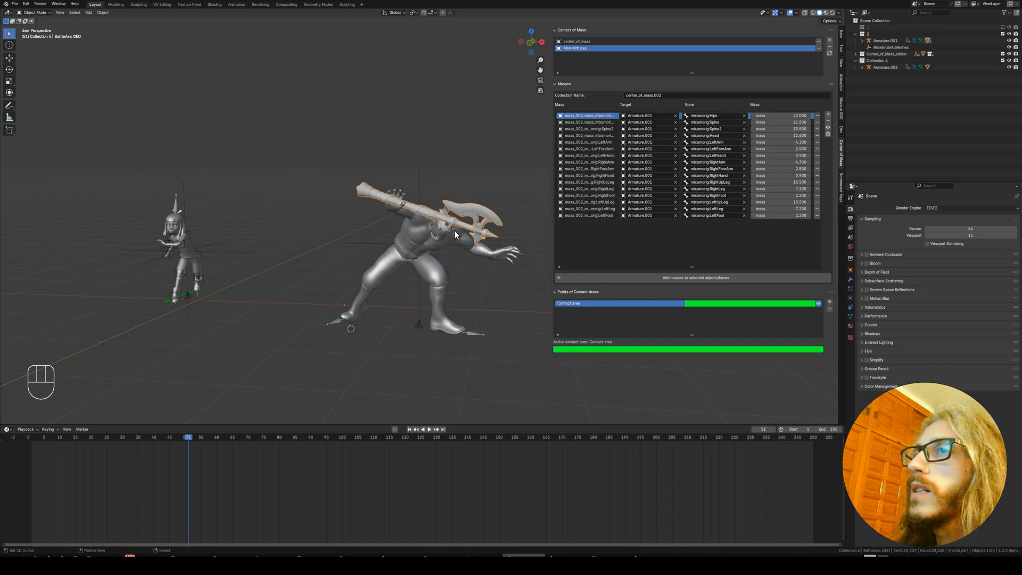
pyautogui.press('g')
pyautogui.rightClick(427, 254)
pyautogui.moveTo(427, 254)
pyautogui.mouseDown(button='middle')
pyautogui.moveTo(416, 247)
pyautogui.moveTo(427, 251)
pyautogui.mouseUp(button='middle')
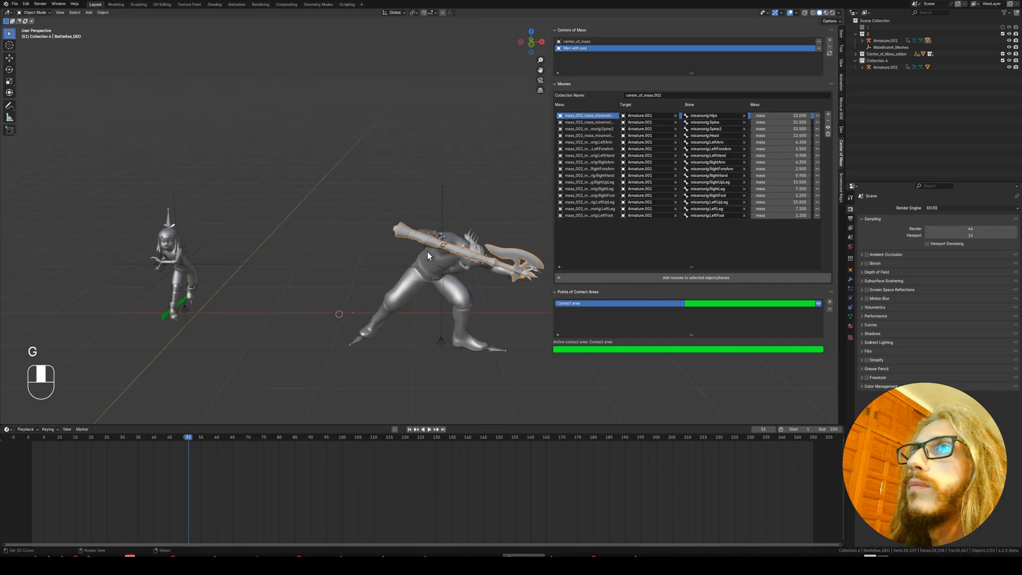
# - Select the man's armature, go to frame 1 and enter Edit Mode
pyautogui.click(360, 339)
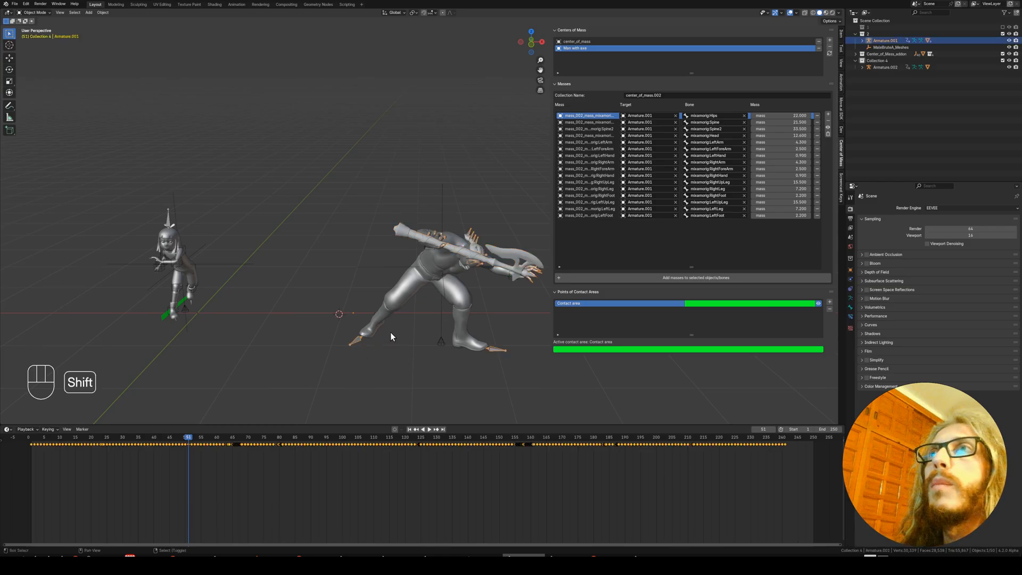
pyautogui.hotkey('shift', 'Left')
pyautogui.moveTo(337, 265); pyautogui.dragTo(384, 279, button='middle')
pyautogui.moveTo(445, 290)
pyautogui.keyDown('shift'); pyautogui.mouseDown(button='middle')
pyautogui.moveTo(411, 273)
pyautogui.moveTo(420, 276)
pyautogui.moveTo(383, 274)
pyautogui.moveTo(401, 285)
pyautogui.mouseUp(button='middle'); pyautogui.keyUp('shift')
pyautogui.press('Tab')
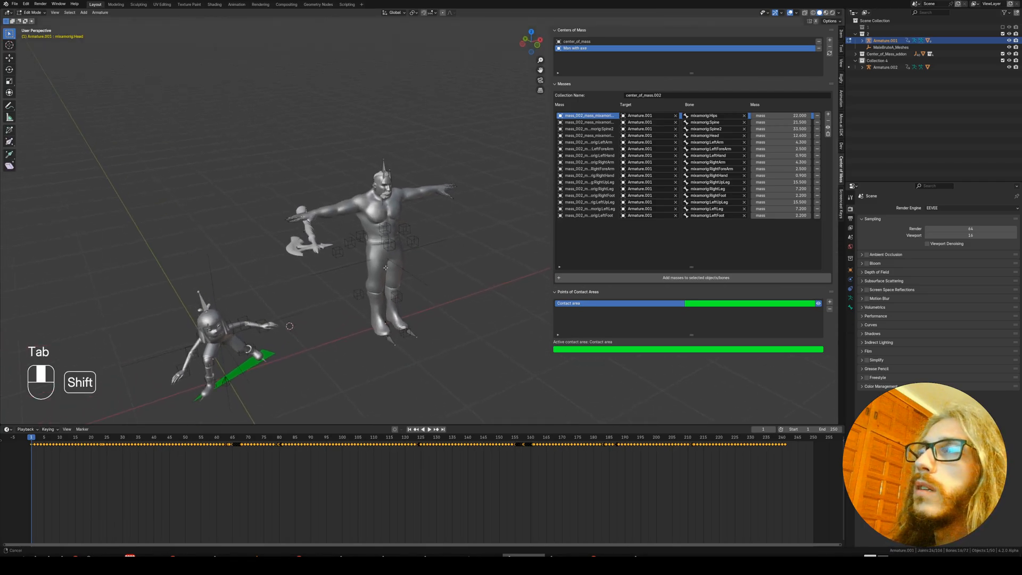
# - Compare the man's rest pose in Edit Mode with his animated pose in Object Mode, in wireframe and solid shading
pyautogui.press('z')
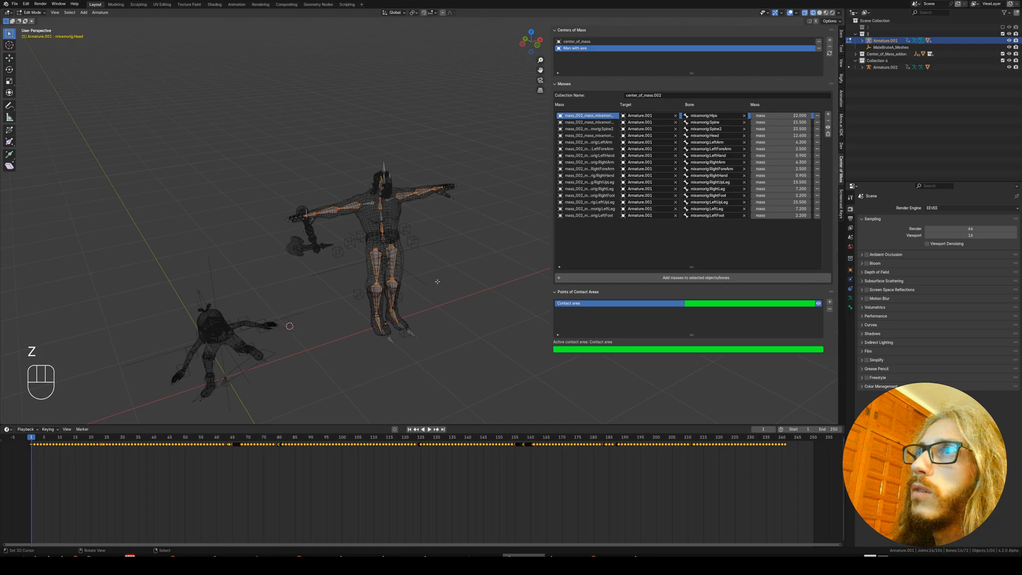
pyautogui.press('Tab')
pyautogui.moveTo(406, 302); pyautogui.dragTo(459, 308, button='middle')
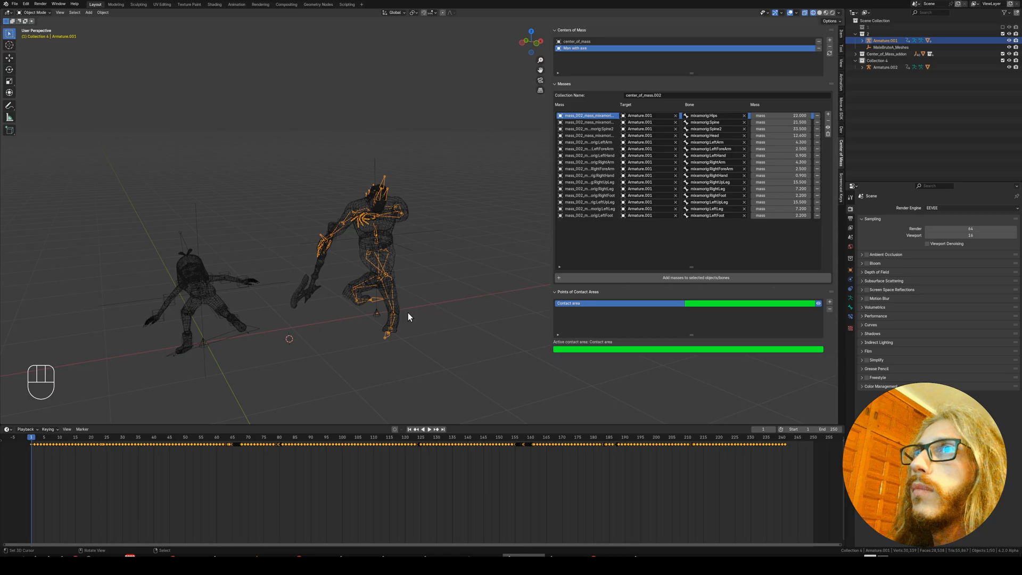
pyautogui.press('z')
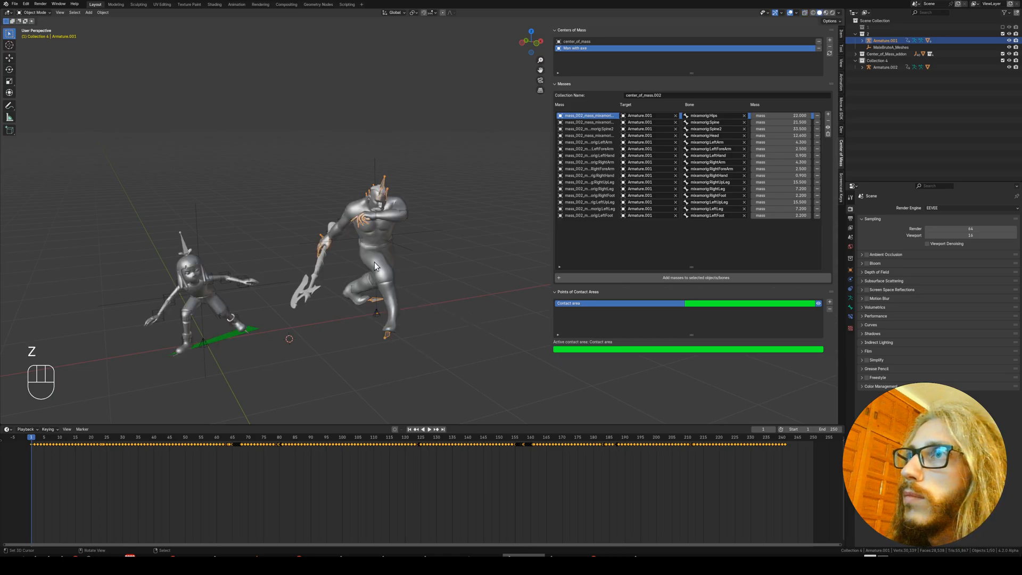
pyautogui.moveTo(385, 270); pyautogui.dragTo(375, 271, button='middle')
pyautogui.press('Tab')
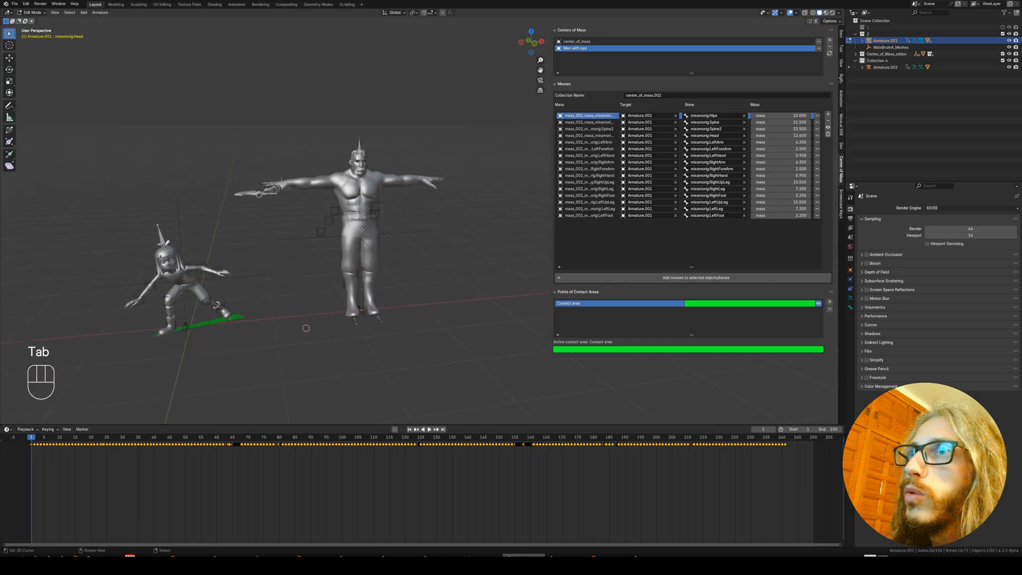
# - In wireframe shading, select the Weapon bone at the man's right hand and duplicate it in place
pyautogui.press('z')
pyautogui.moveTo(351, 234)
pyautogui.mouseDown(button='middle')
pyautogui.moveTo(338, 240)
pyautogui.moveTo(344, 251)
pyautogui.moveTo(329, 230)
pyautogui.moveTo(362, 246)
pyautogui.moveTo(346, 235)
pyautogui.moveTo(358, 237)
pyautogui.mouseUp(button='middle')
pyautogui.click(350, 259)
pyautogui.scroll(3, 358, 237)
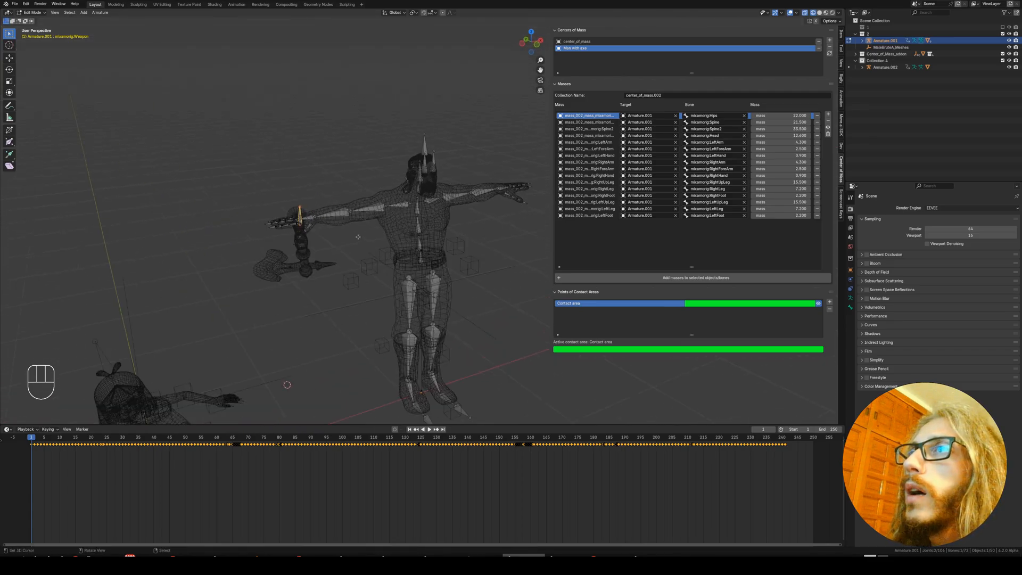
pyautogui.hotkey('shift', 'd')
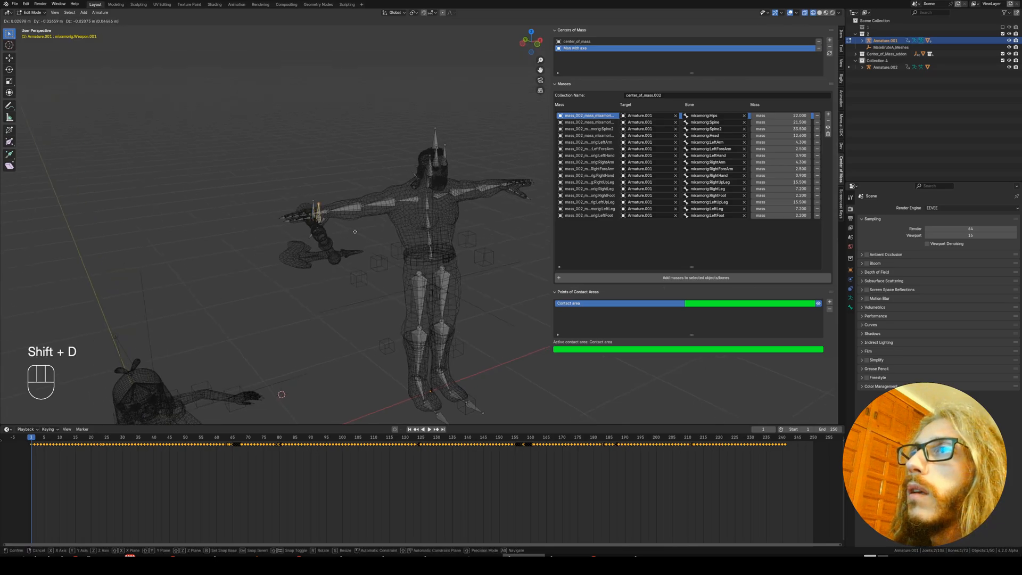
pyautogui.rightClick(372, 179)
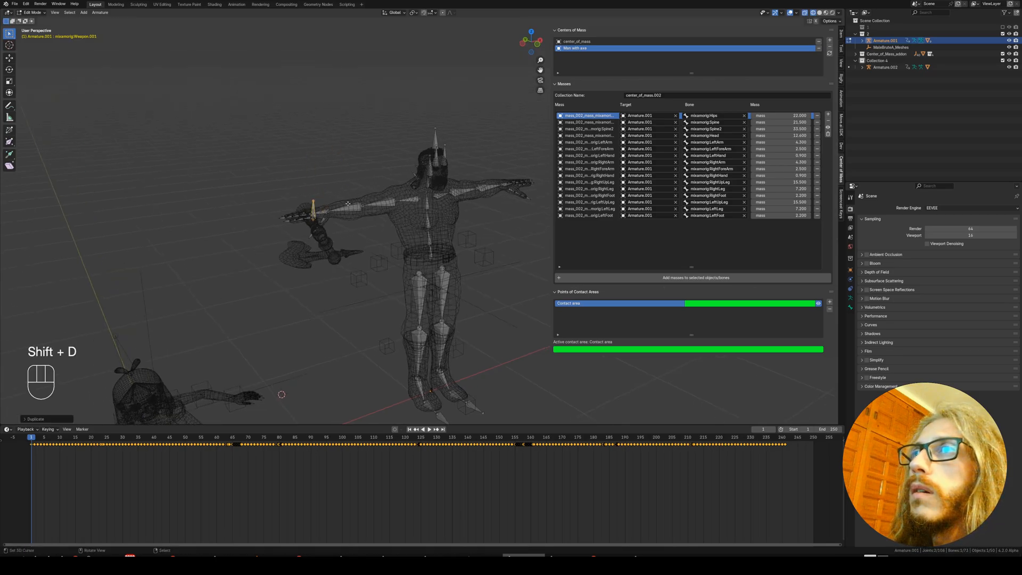
# - Move the duplicated weapon bone horizontally, with the global Z axis locked, onto the axe head
pyautogui.press('g')
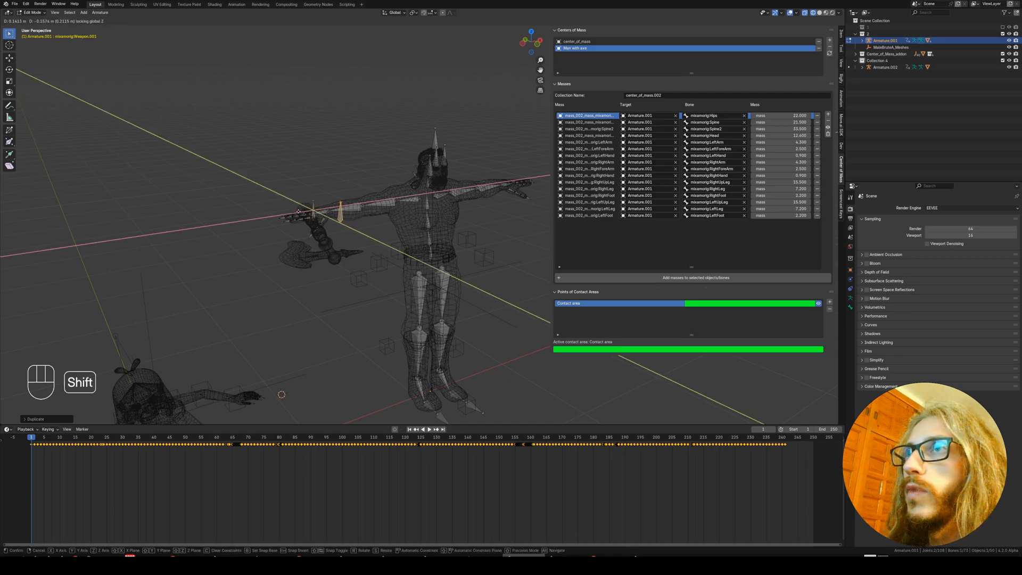
pyautogui.click(282, 245)
pyautogui.moveTo(281, 246); pyautogui.dragTo(389, 284, button='middle')
pyautogui.press('g')
pyautogui.hotkey('shift', 'z')
pyautogui.click(472, 323)
# - Return to Object Mode, play the animation to check how the new bone follows the axe, and go back to frame 1
pyautogui.press('Tab')
pyautogui.press('space')
pyautogui.press('space')
pyautogui.moveTo(389, 283); pyautogui.dragTo(435, 302, button='middle')
pyautogui.press('space')
pyautogui.press('space')
pyautogui.hotkey('shift', 'Left')
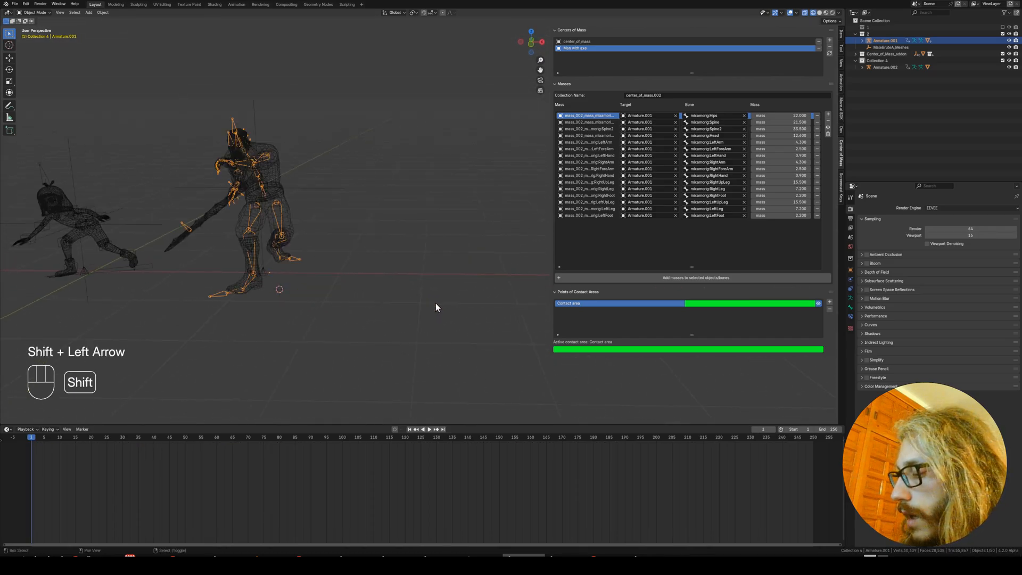
# - Enter Pose Mode and add a mass for the duplicated weapon bone to the man with axe
pyautogui.moveTo(263, 248); pyautogui.dragTo(362, 269, button='middle')
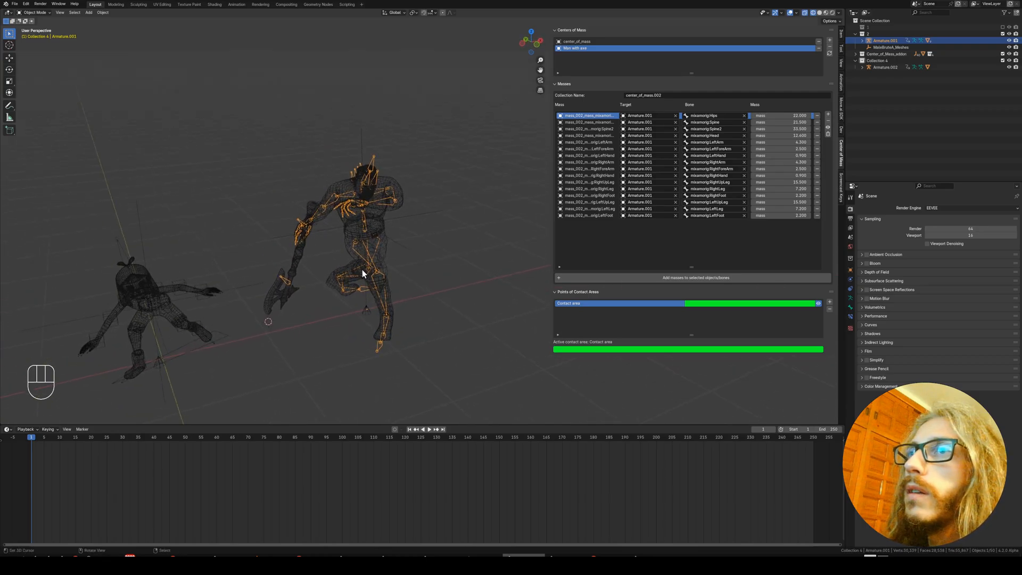
pyautogui.hotkey('ctrl', 'Tab')
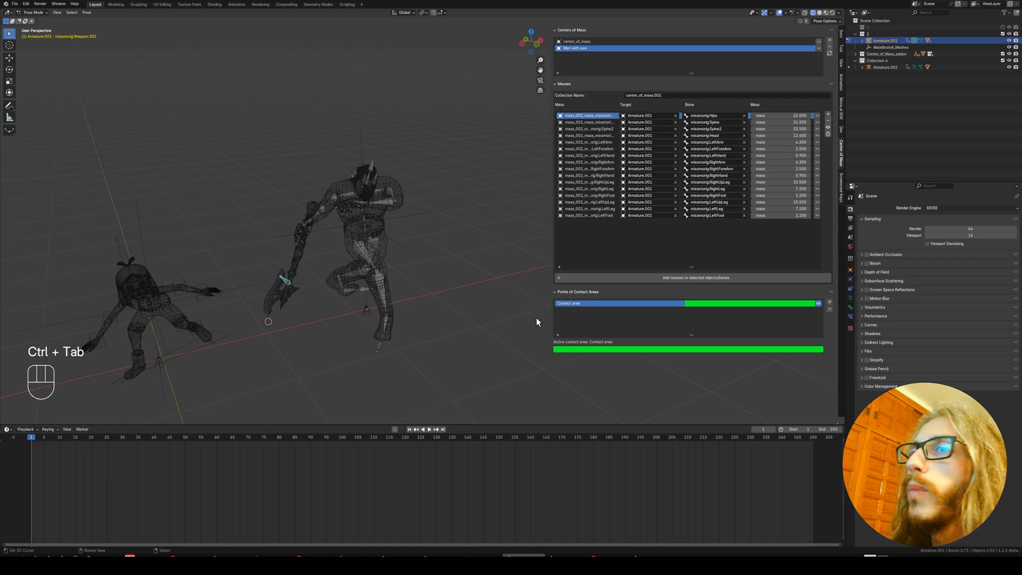
pyautogui.click(656, 277)
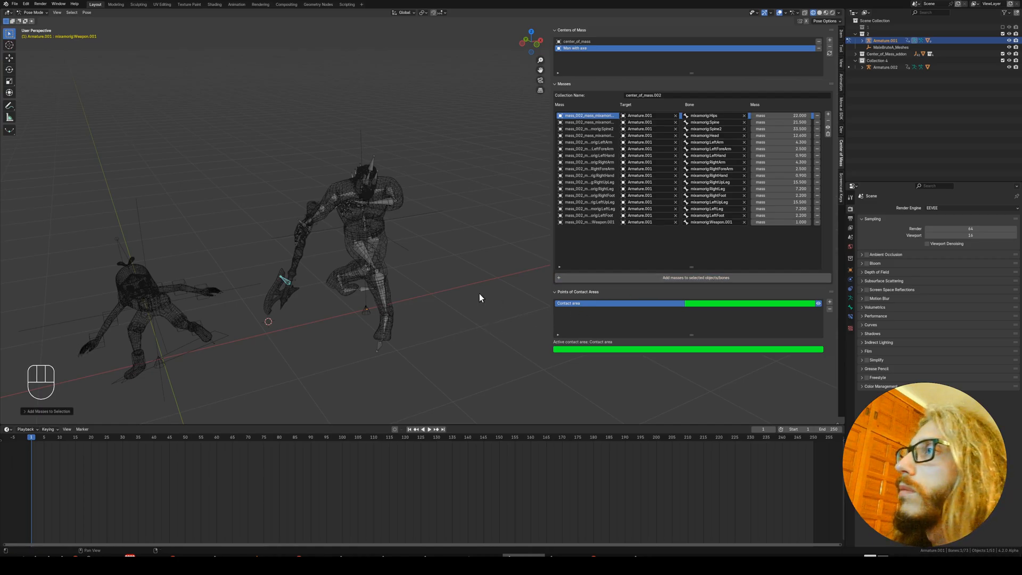
# - Return to Object Mode and rename the new mass on the mixamorig:Weapon.001 bone as Axe
pyautogui.moveTo(479, 294); pyautogui.dragTo(343, 271, button='middle')
pyautogui.hotkey('ctrl', 'Tab')
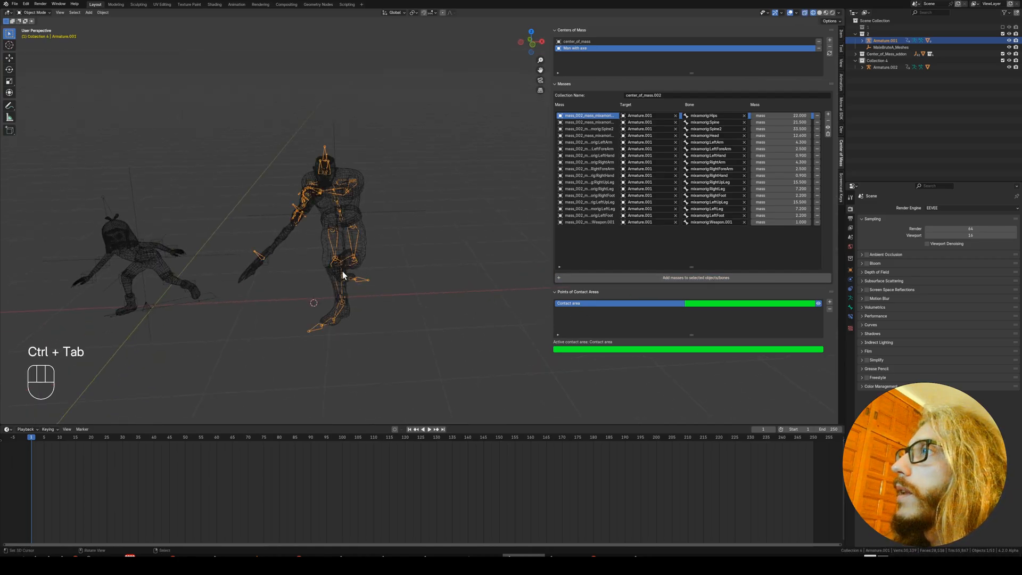
pyautogui.click(698, 222)
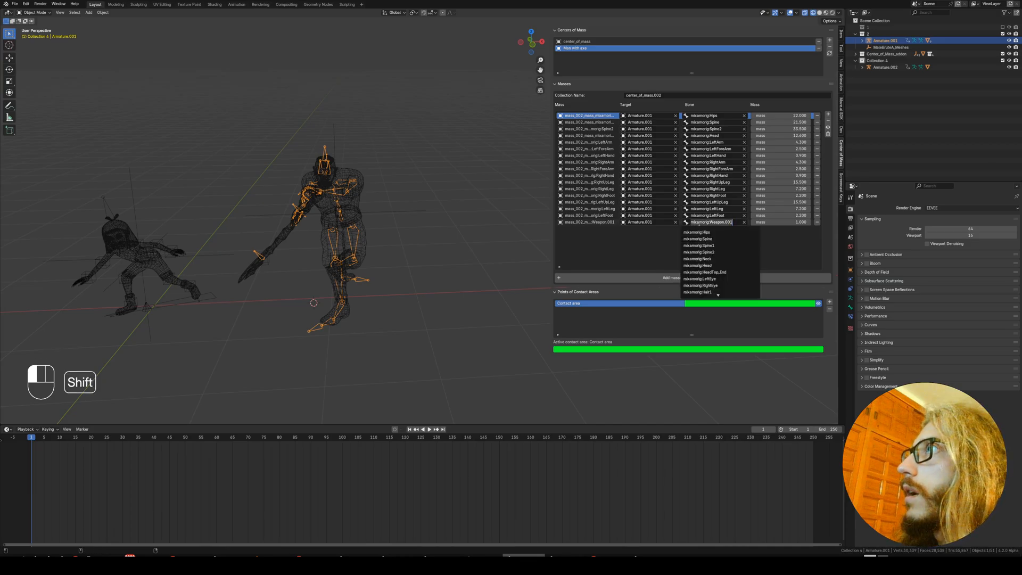
pyautogui.write('R')
pyautogui.press('Escape')
pyautogui.click(603, 222)
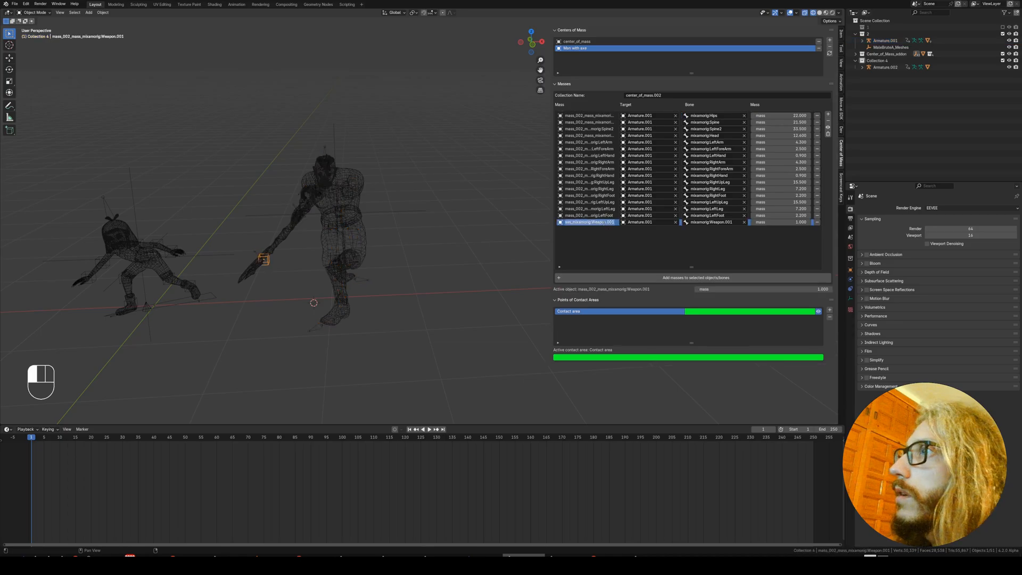
pyautogui.doubleClick(603, 222)
pyautogui.write('Ax')
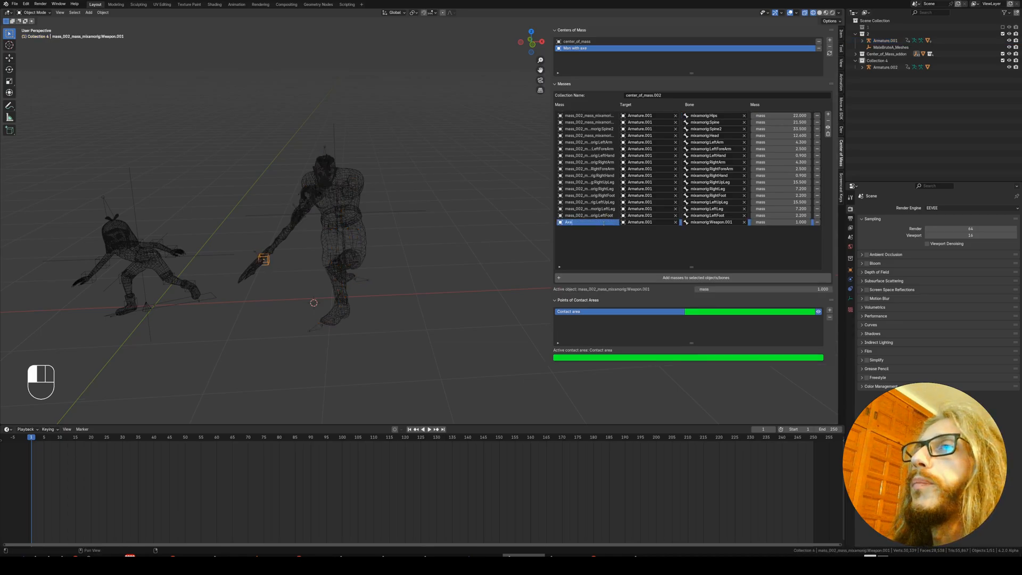
pyautogui.write('e')
pyautogui.press('Return')
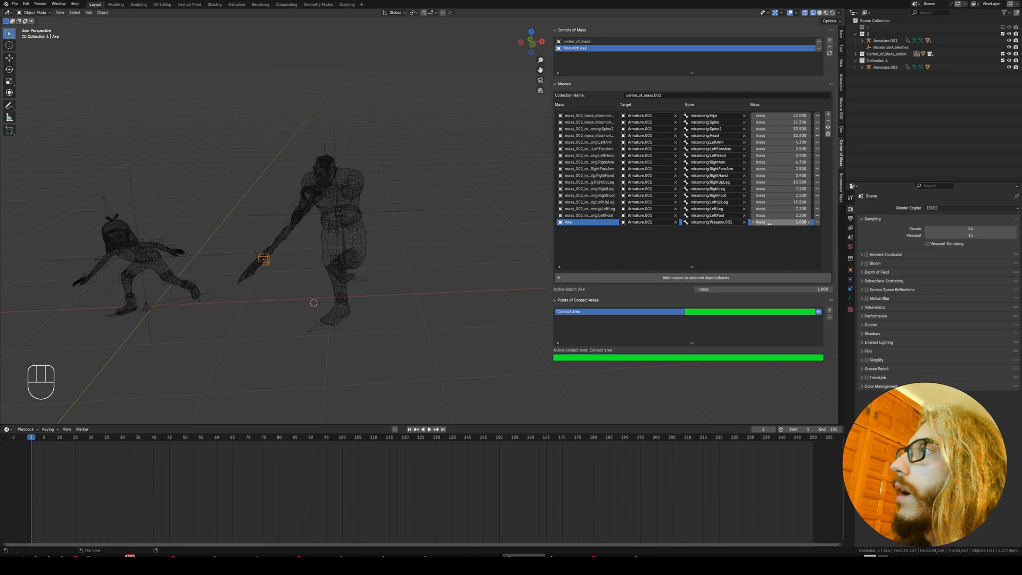
# - Set the Axe's mass to 5
pyautogui.moveTo(767, 222); pyautogui.dragTo(780, 222)
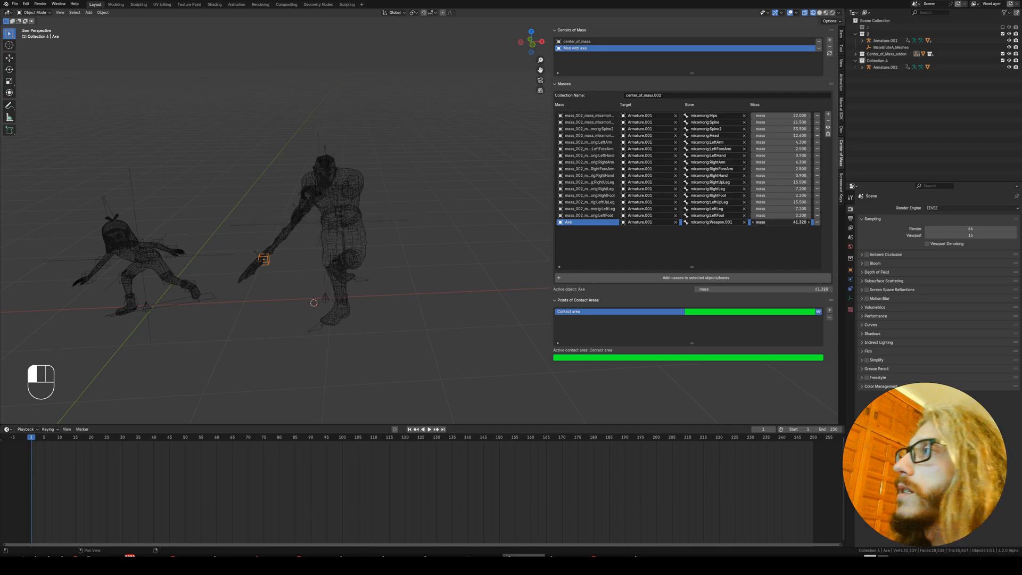
pyautogui.rightClick(784, 222)
pyautogui.doubleClick(784, 222)
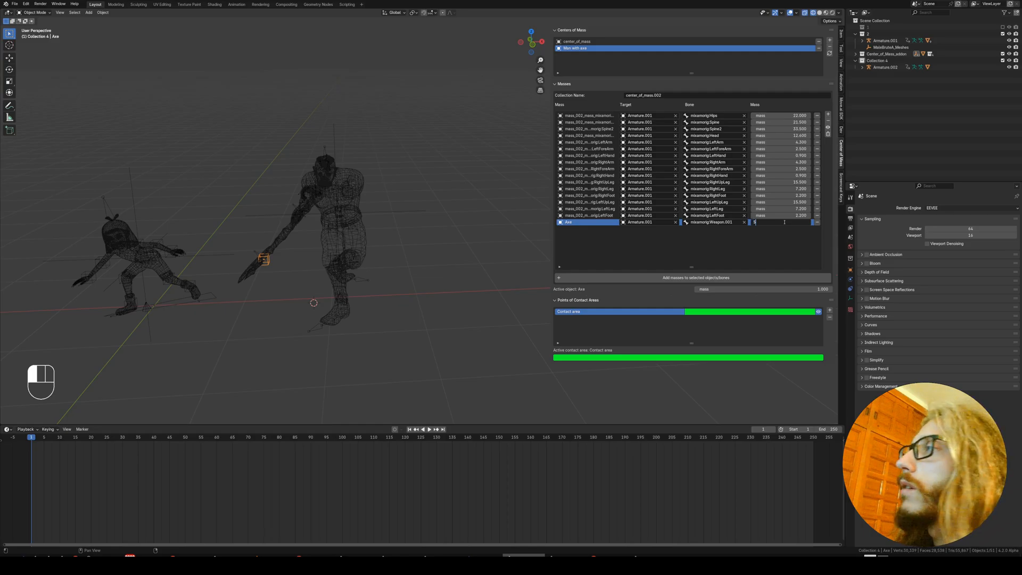
pyautogui.write('5')
pyautogui.press('Return')
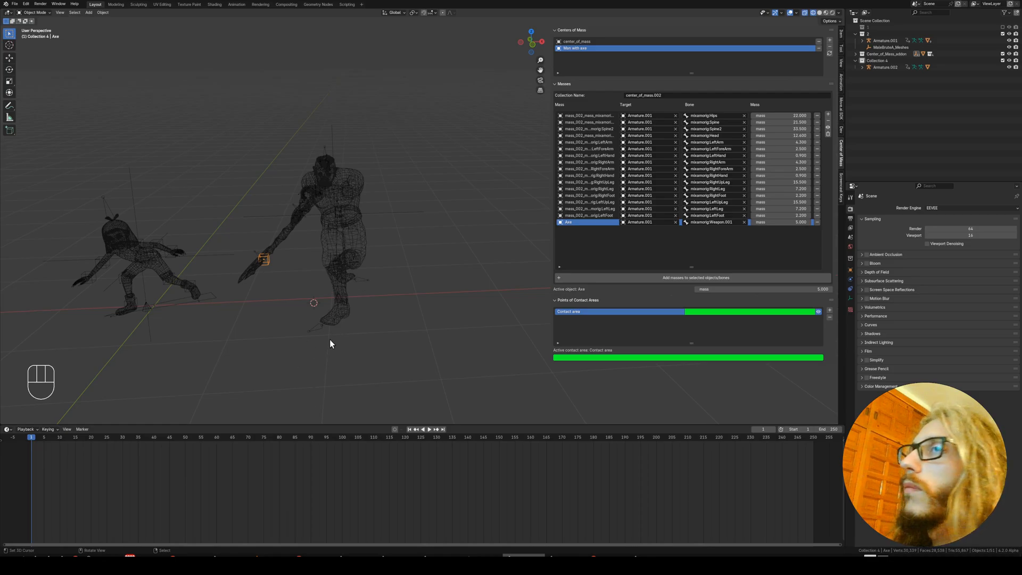
# - Play the animation to frame 43 and view the axe mass on the man from the side
pyautogui.press('space')
pyautogui.press('space')
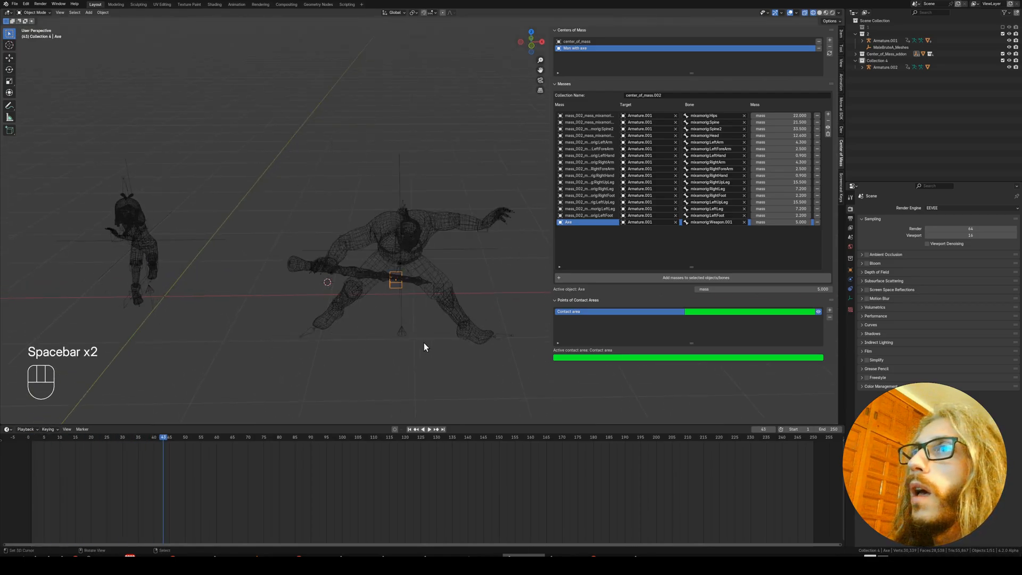
pyautogui.moveTo(424, 343)
pyautogui.mouseDown(button='middle')
pyautogui.moveTo(375, 332)
pyautogui.moveTo(405, 337)
pyautogui.mouseUp(button='middle')
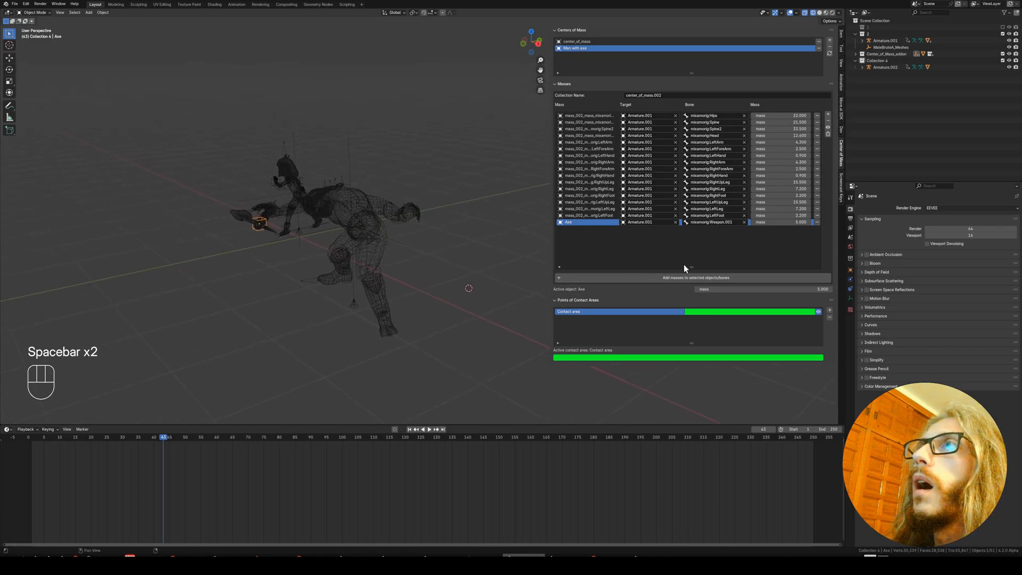
# - Raise the Axe's mass to about 150 while watching how the man's center of mass shifts
pyautogui.moveTo(780, 222); pyautogui.dragTo(768, 222)
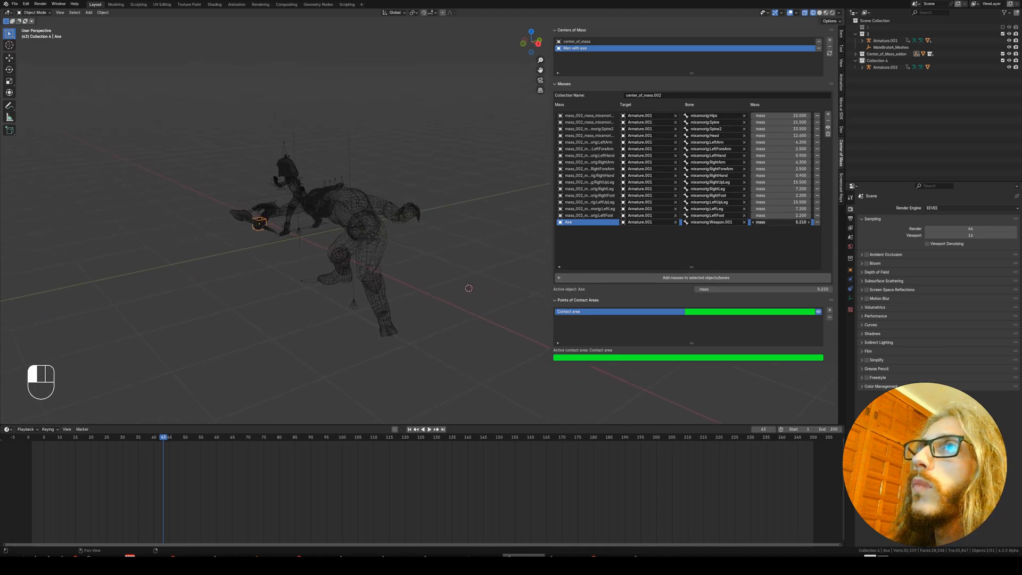
pyautogui.rightClick(779, 222)
pyautogui.moveTo(388, 265)
pyautogui.mouseDown(button='middle')
pyautogui.moveTo(413, 262)
pyautogui.moveTo(404, 263)
pyautogui.mouseUp(button='middle')
pyautogui.moveTo(766, 222); pyautogui.dragTo(809, 222)
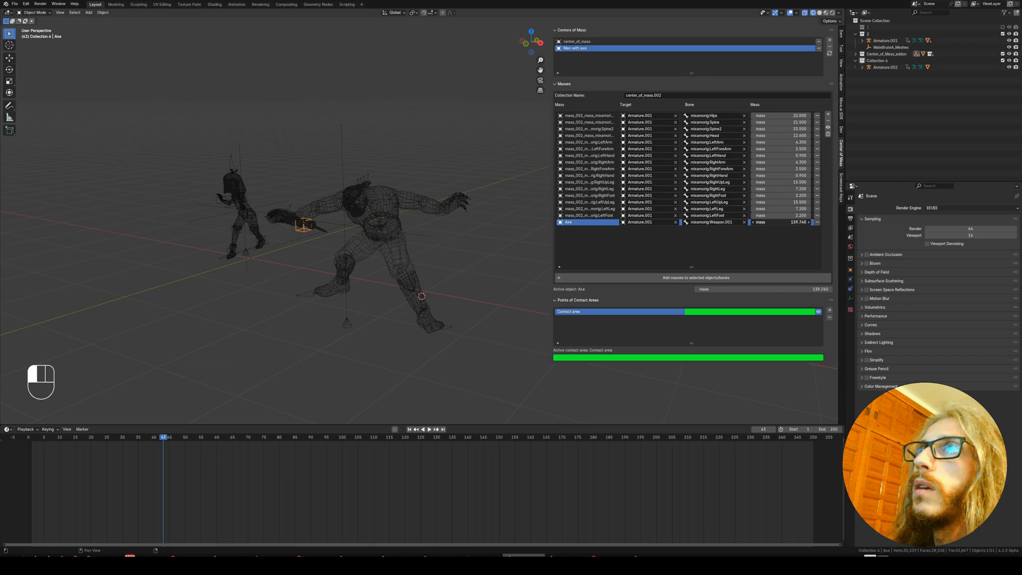
pyautogui.moveTo(780, 222); pyautogui.dragTo(791, 222)
# - Play the animation with the heavier axe, go back to frame 39 and examine the man's center of mass
pyautogui.press('space')
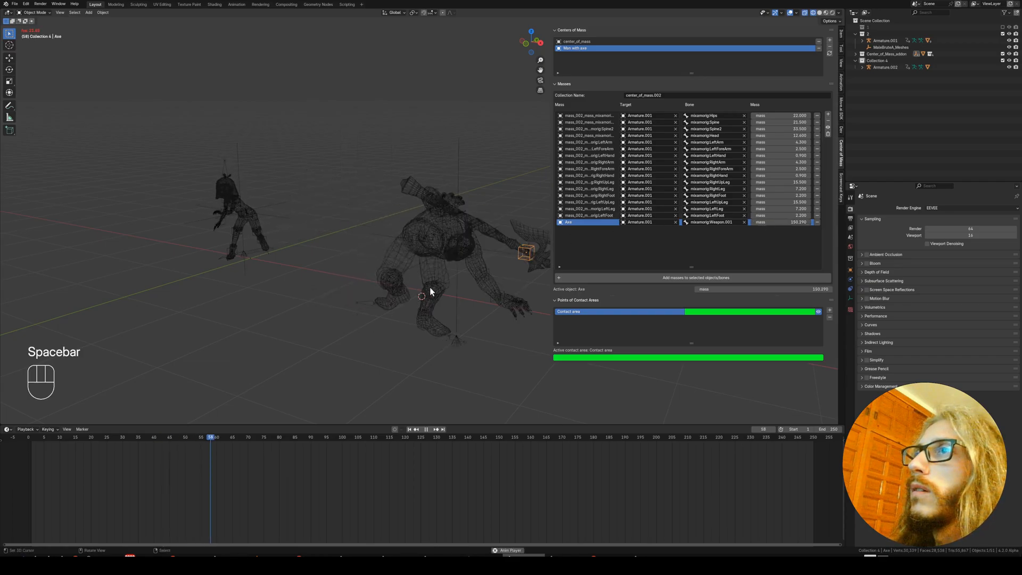
pyautogui.press('space')
pyautogui.keyDown('shift'); pyautogui.moveTo(469, 318); pyautogui.dragTo(423, 291, button='middle'); pyautogui.keyUp('shift')
pyautogui.moveTo(267, 442); pyautogui.dragTo(151, 440)
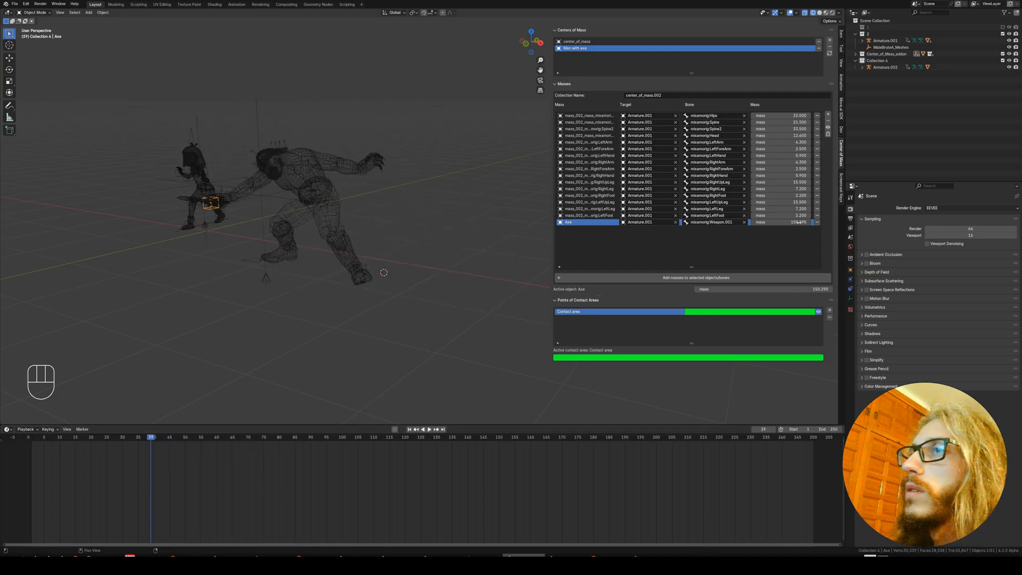
pyautogui.moveTo(298, 271); pyautogui.dragTo(406, 292, button='middle')
# - Switch the viewport to solid shading, play the animation with both characters and return to frame 1
pyautogui.press('z')
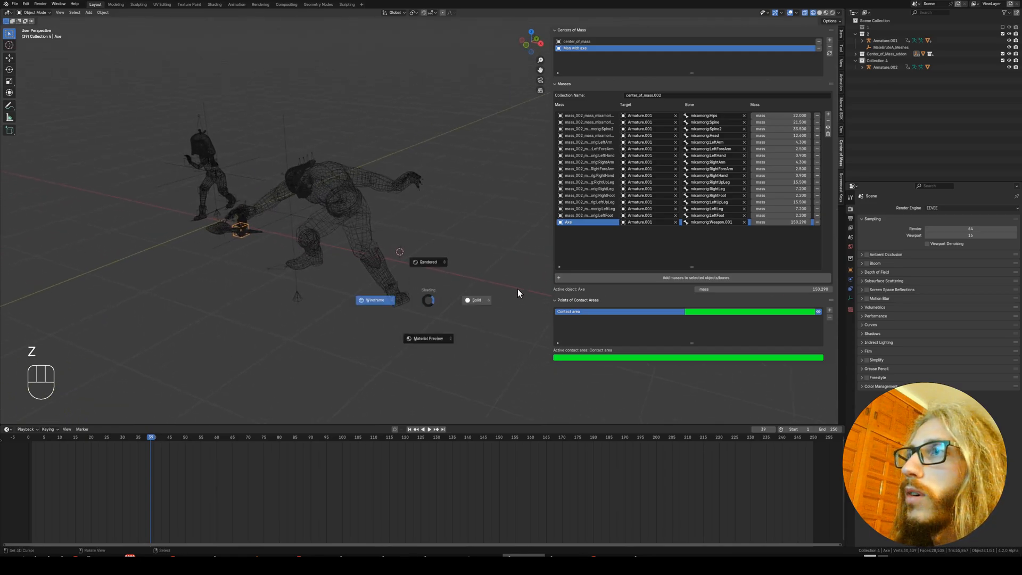
pyautogui.press('space')
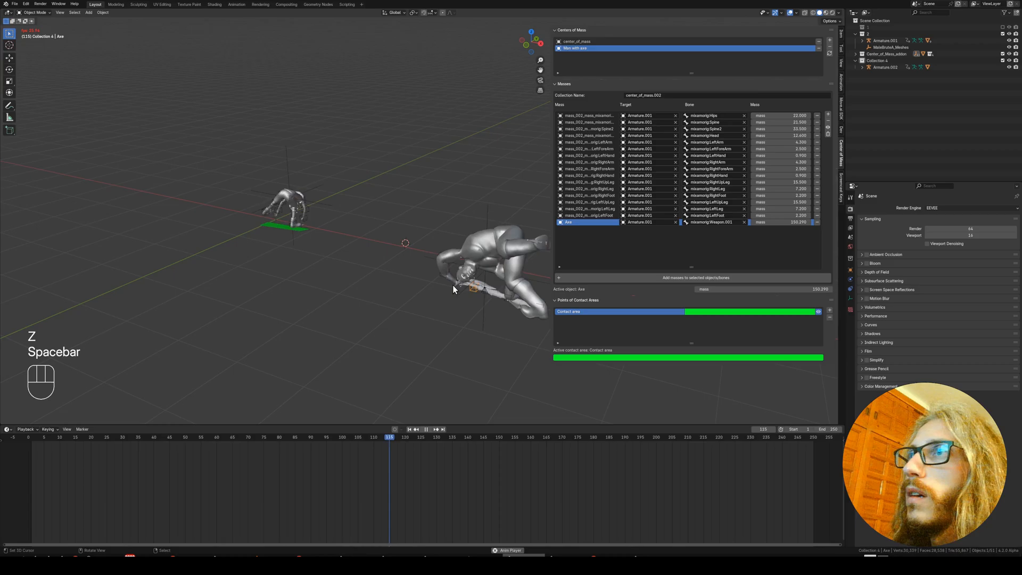
pyautogui.keyDown('shift'); pyautogui.moveTo(458, 286); pyautogui.dragTo(382, 288, button='middle'); pyautogui.keyUp('shift')
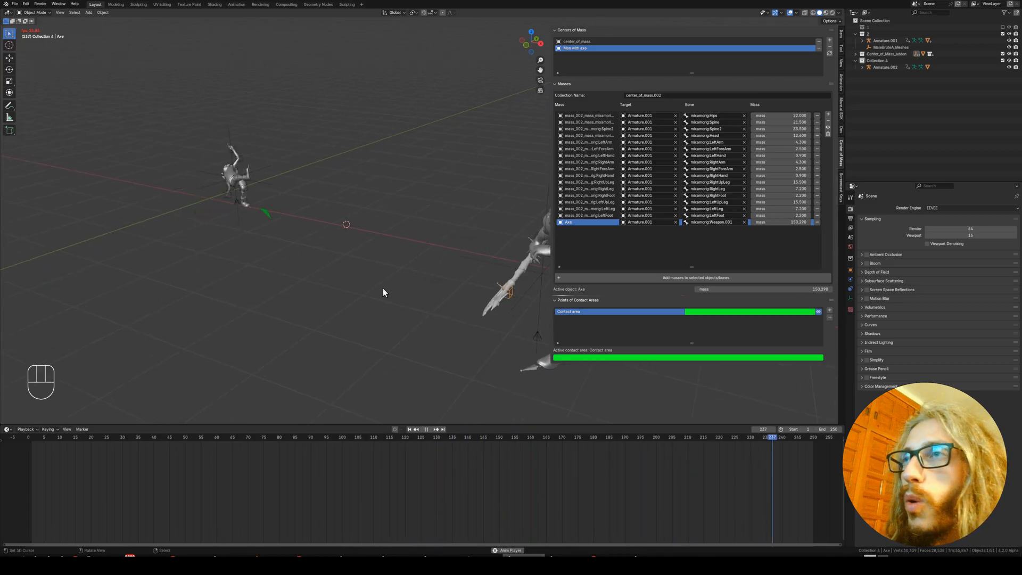
pyautogui.moveTo(322, 270); pyautogui.dragTo(340, 274, button='middle')
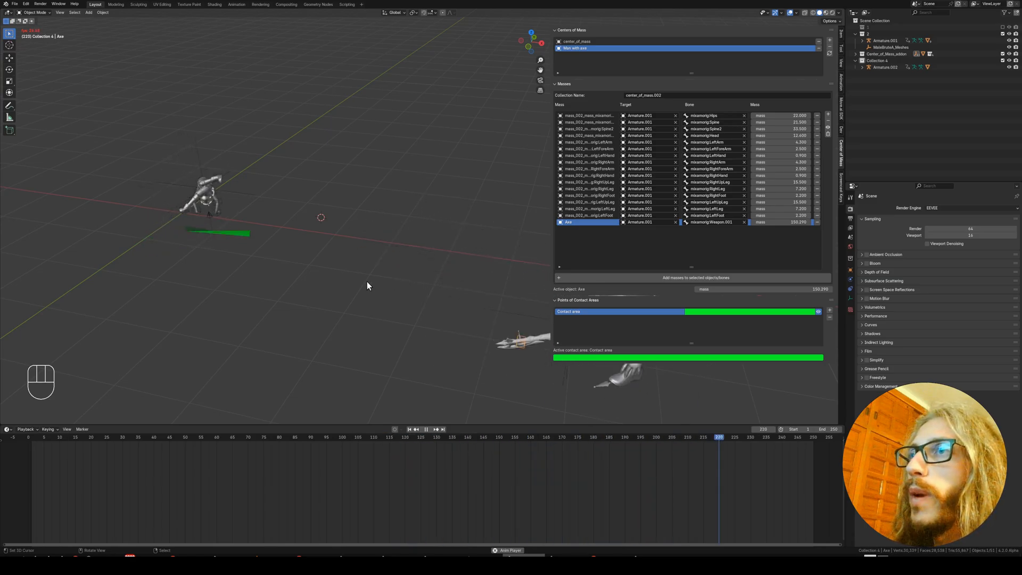
pyautogui.moveTo(366, 281)
pyautogui.mouseDown(button='middle')
pyautogui.moveTo(340, 270)
pyautogui.moveTo(362, 263)
pyautogui.moveTo(313, 260)
pyautogui.moveTo(383, 270)
pyautogui.moveTo(361, 270)
pyautogui.moveTo(369, 275)
pyautogui.mouseUp(button='middle')
pyautogui.press('space')
pyautogui.hotkey('shift', 'Left')
pyautogui.scroll(1, 370, 276)
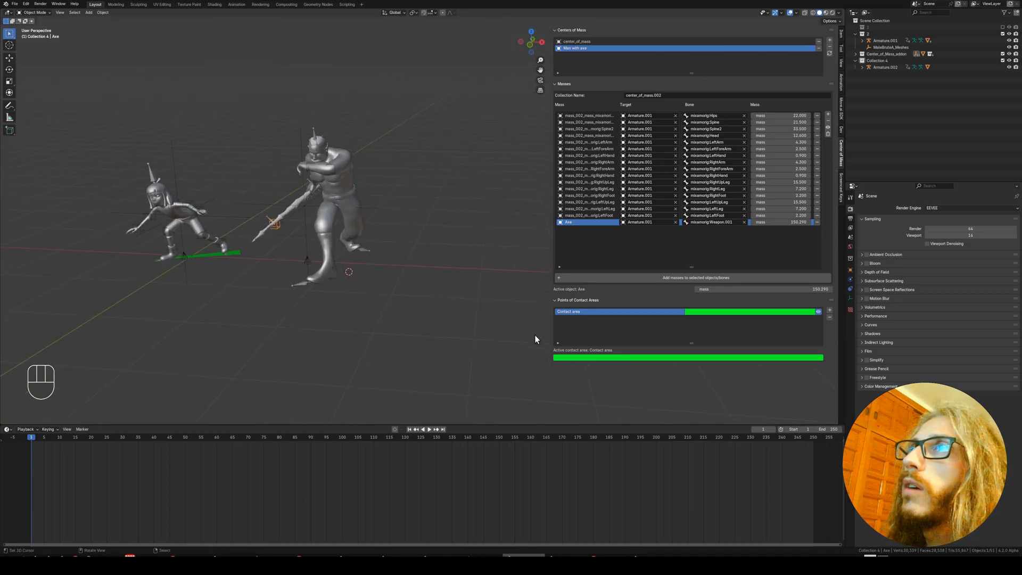
# - Examine the floor projections of both characters' centers of mass beneath their feet, selecting each one
pyautogui.click(317, 270)
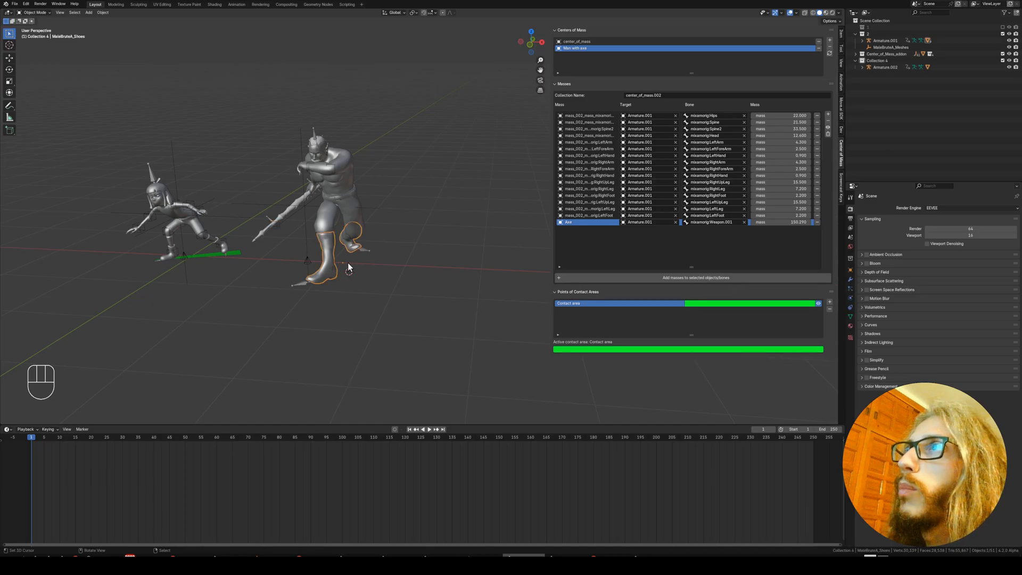
pyautogui.moveTo(318, 270); pyautogui.dragTo(349, 266, button='middle')
pyautogui.click(360, 279)
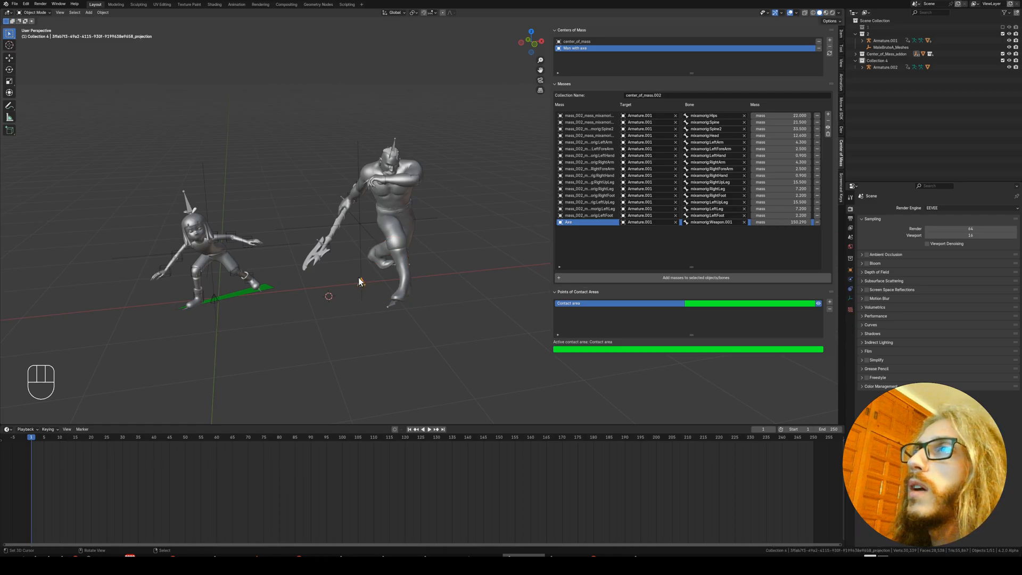
pyautogui.moveTo(392, 296); pyautogui.dragTo(372, 293, button='middle')
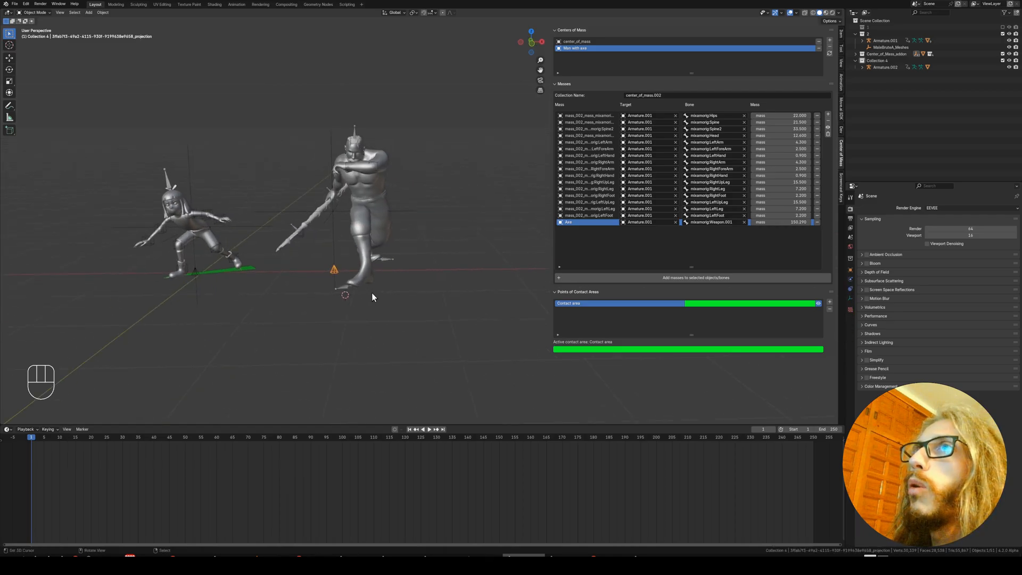
pyautogui.click(196, 273)
# - Open the man's shoe mesh in Edit Mode, frame it in the view and switch to wireframe shading
pyautogui.moveTo(215, 272); pyautogui.dragTo(408, 265, button='middle')
pyautogui.scroll(2, 286, 308)
pyautogui.click(408, 265)
pyautogui.press('Tab')
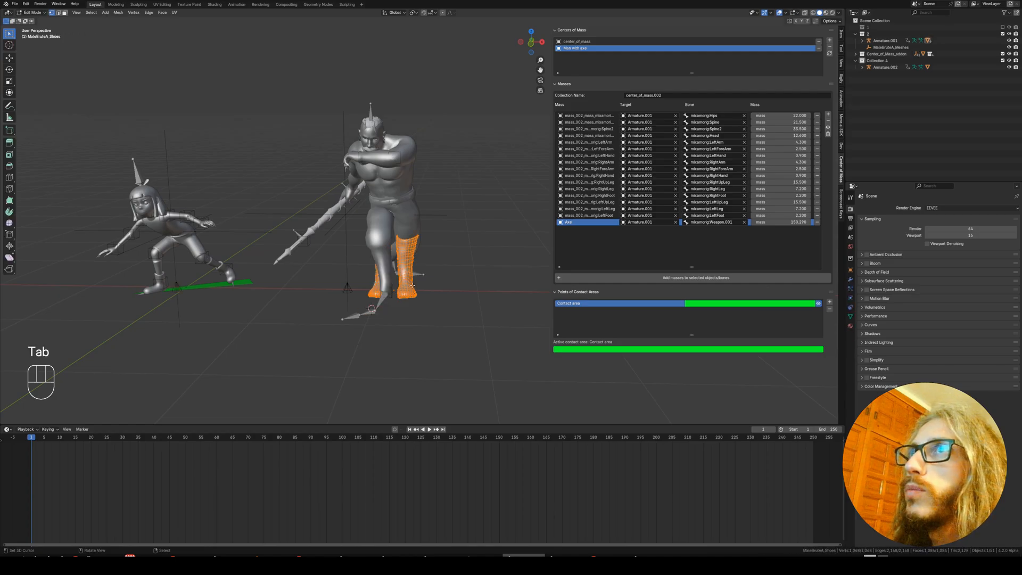
pyautogui.press('KP_Decimal')
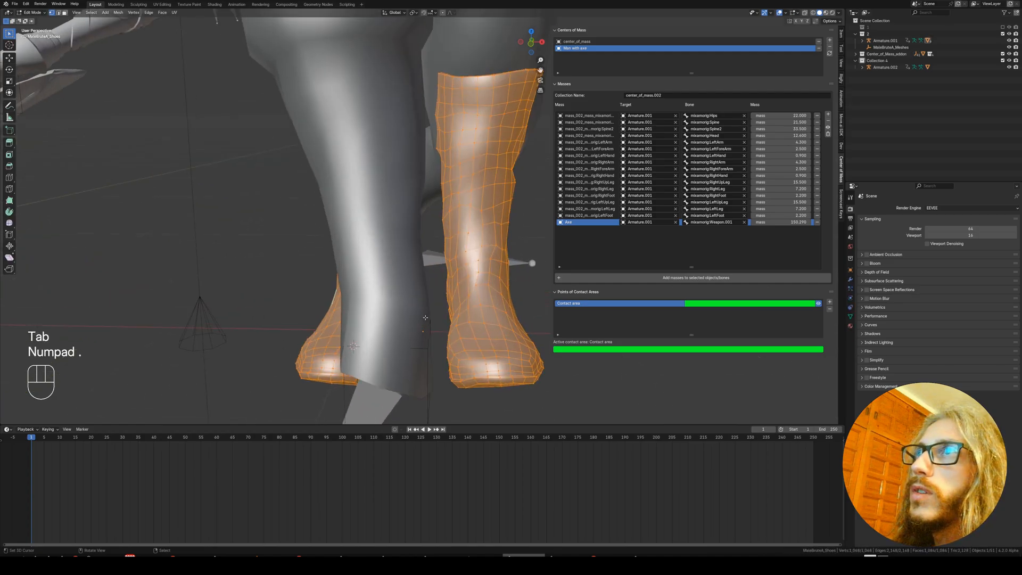
pyautogui.press('z')
pyautogui.keyDown('shift'); pyautogui.moveTo(397, 349); pyautogui.dragTo(369, 349, button='middle'); pyautogui.keyUp('shift')
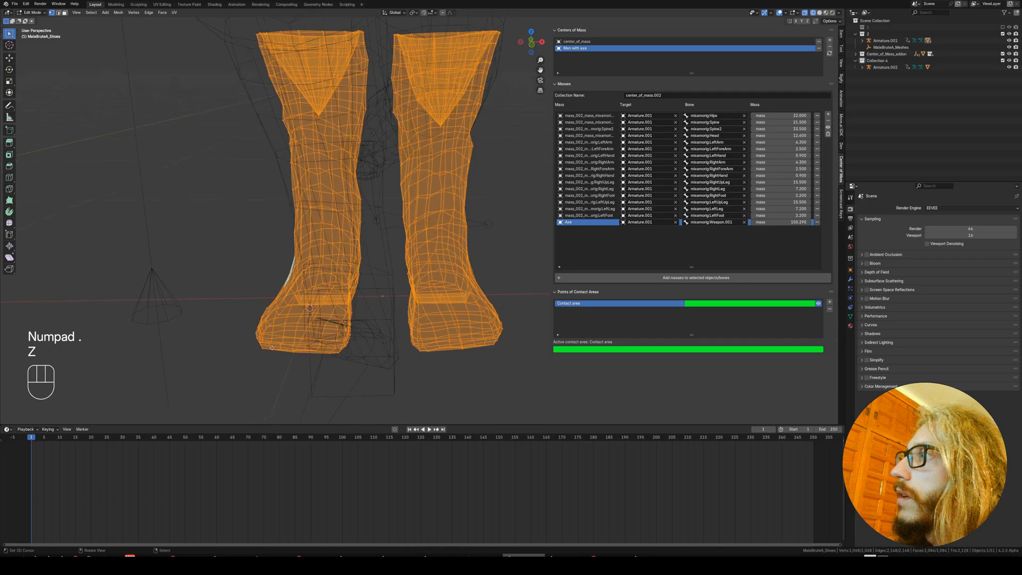
# - Add a contact area from sole vertices at the toes and heels of both shoes, and return to Object Mode
pyautogui.click(272, 347)
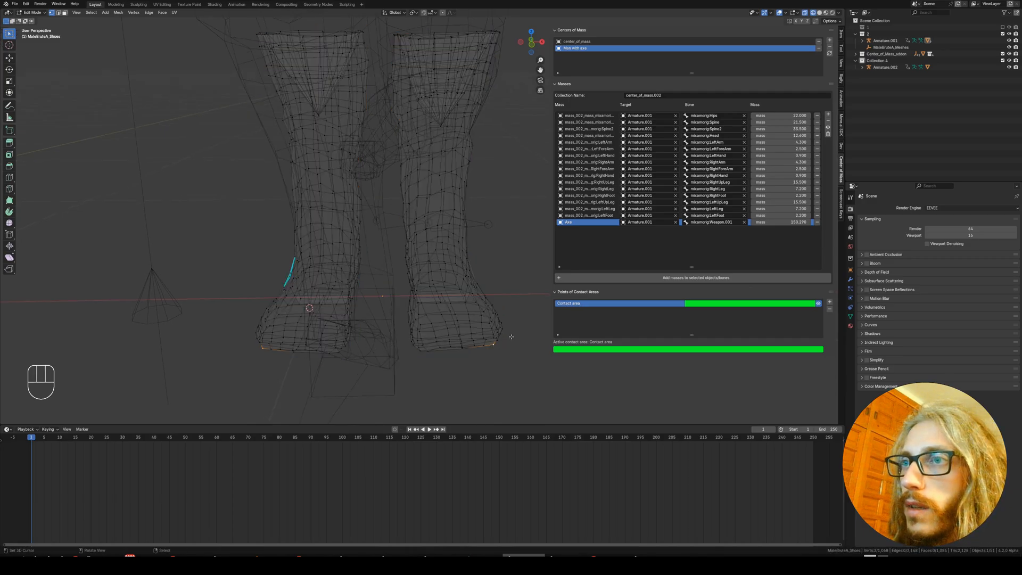
pyautogui.moveTo(326, 351); pyautogui.dragTo(393, 347, button='middle')
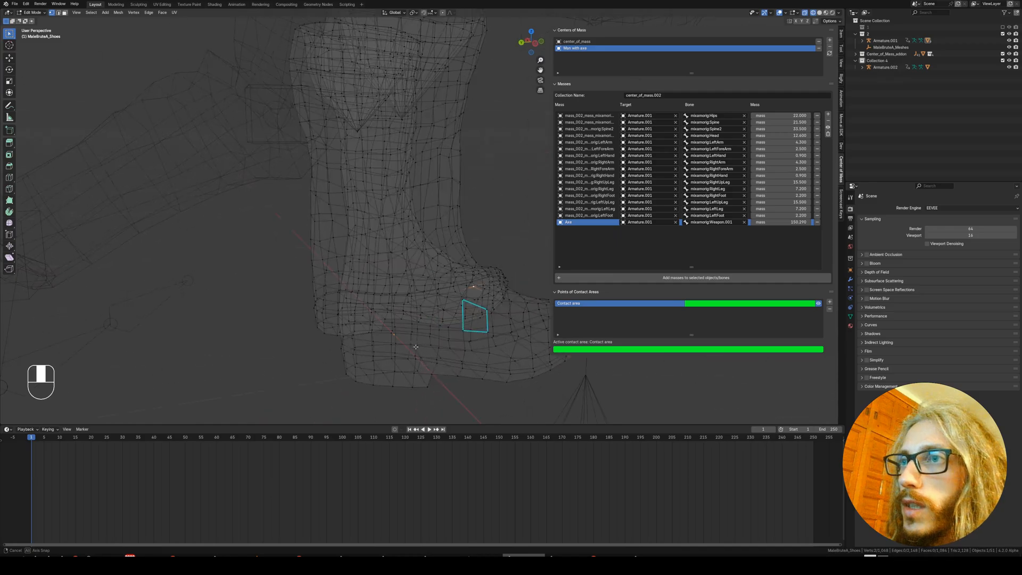
pyautogui.moveTo(316, 367); pyautogui.dragTo(540, 360, button='middle')
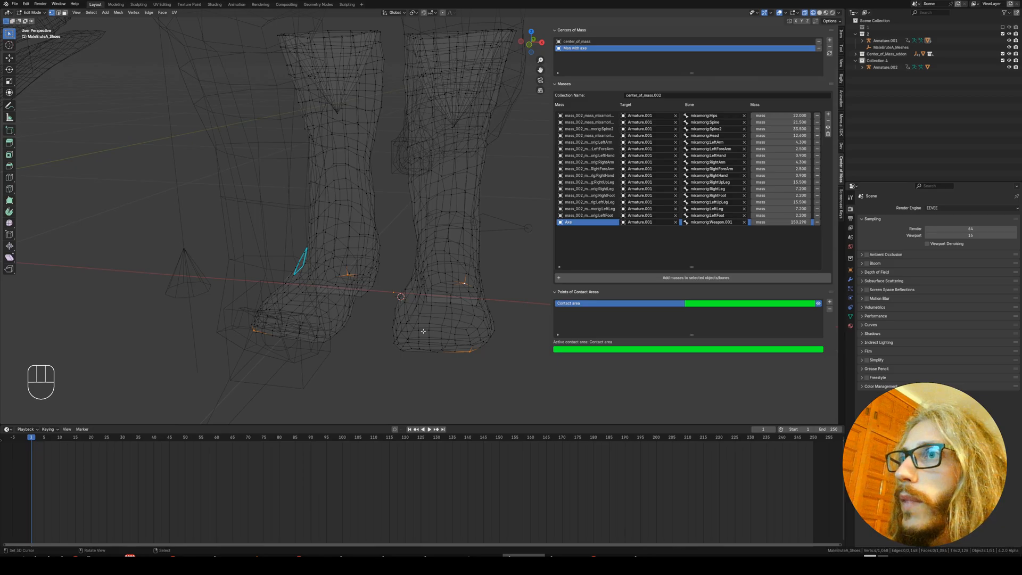
pyautogui.scroll(-2, 541, 359)
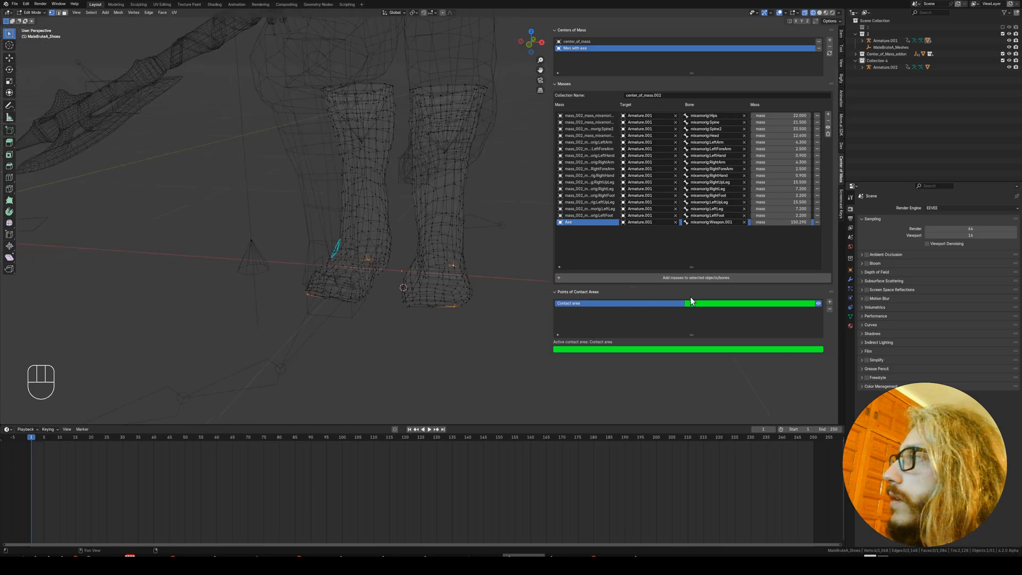
pyautogui.click(829, 302)
pyautogui.scroll(-3, 384, 272)
pyautogui.press('Tab')
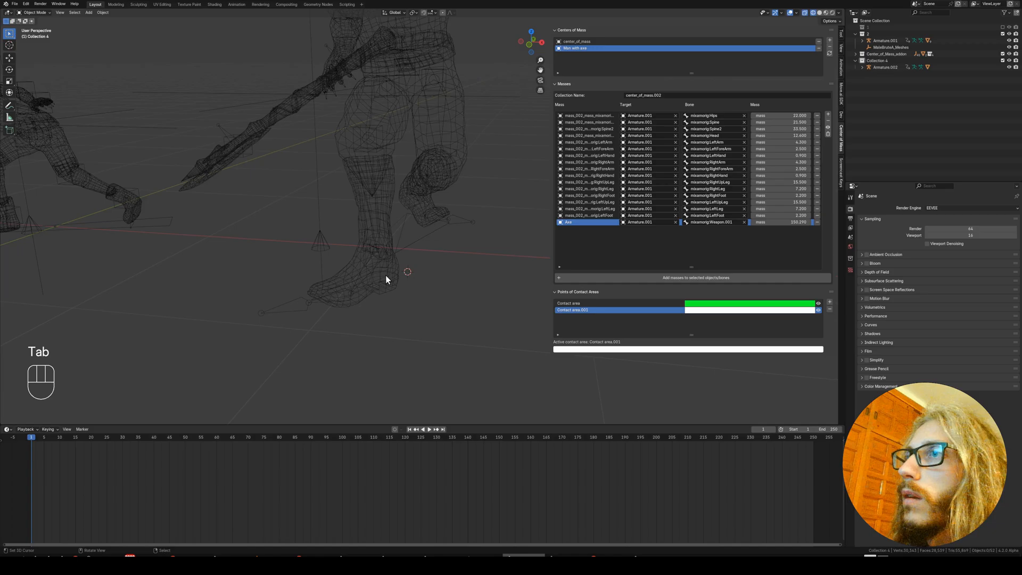
# - Switch back to solid shading and play the animation up to frame 54, checking the new contact area between the man's feet
pyautogui.scroll(-1, 405, 278)
pyautogui.press('z')
pyautogui.moveTo(550, 302); pyautogui.dragTo(412, 286, button='middle')
pyautogui.press('space')
pyautogui.press('space')
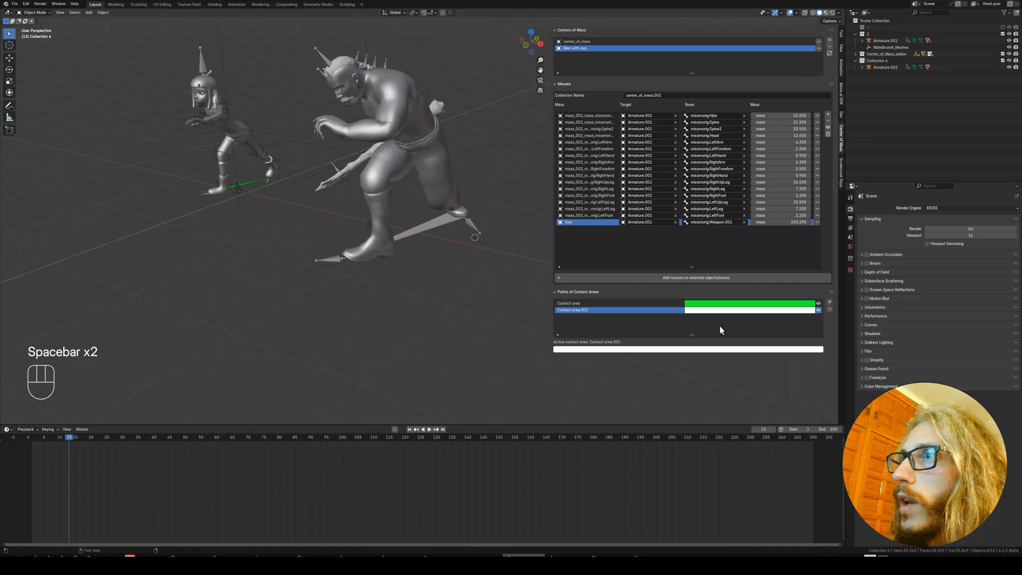
pyautogui.press('space')
pyautogui.press('space')
pyautogui.keyDown('shift'); pyautogui.moveTo(428, 320); pyautogui.dragTo(372, 299, button='middle'); pyautogui.keyUp('shift')
pyautogui.press('space')
pyautogui.press('space')
# - Change the color of the man's contact area to a pinkish red
pyautogui.click(650, 349)
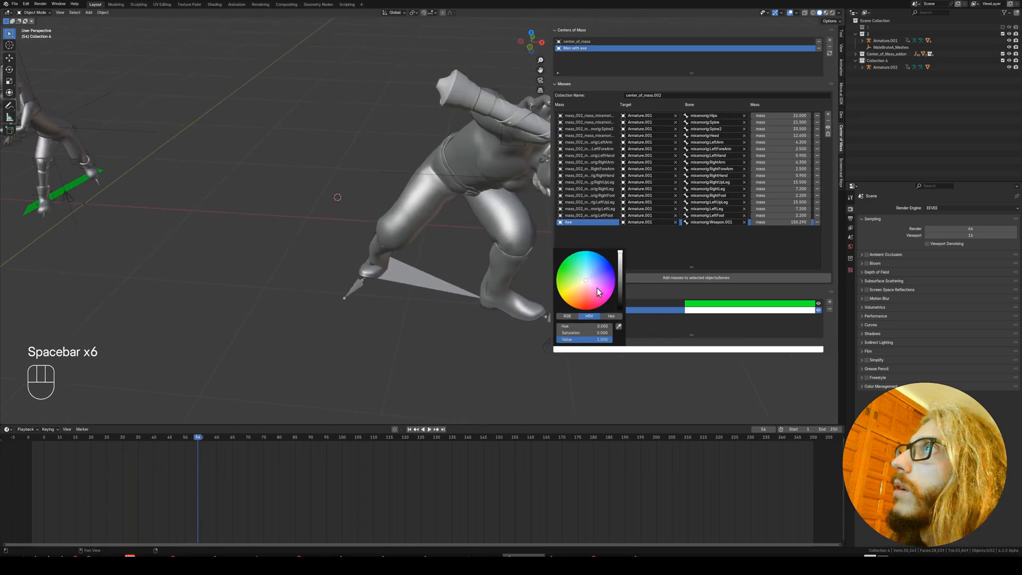
pyautogui.moveTo(596, 288); pyautogui.dragTo(590, 309)
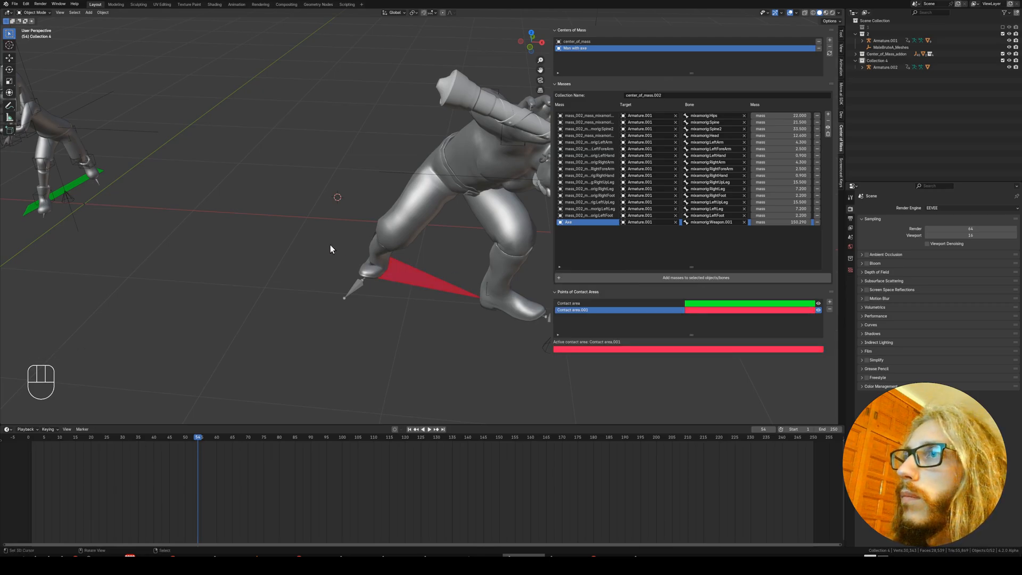
# - Play the animation up to frame 242 to check the red contact area under the man's feet
pyautogui.keyDown('shift'); pyautogui.moveTo(330, 244); pyautogui.dragTo(386, 252, button='middle'); pyautogui.keyUp('shift')
pyautogui.press('space')
pyautogui.moveTo(289, 274); pyautogui.dragTo(316, 276, button='middle')
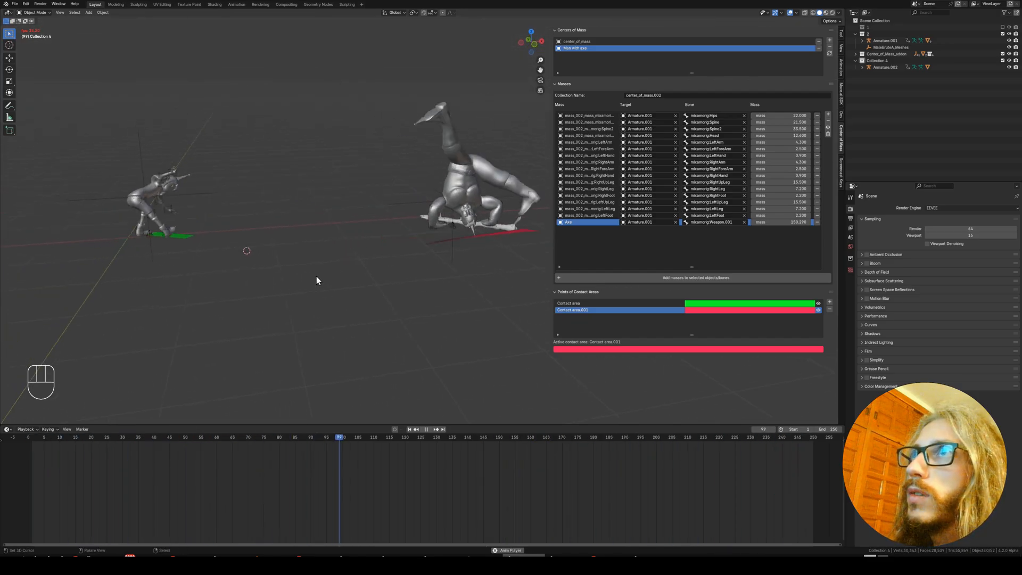
pyautogui.press('space')
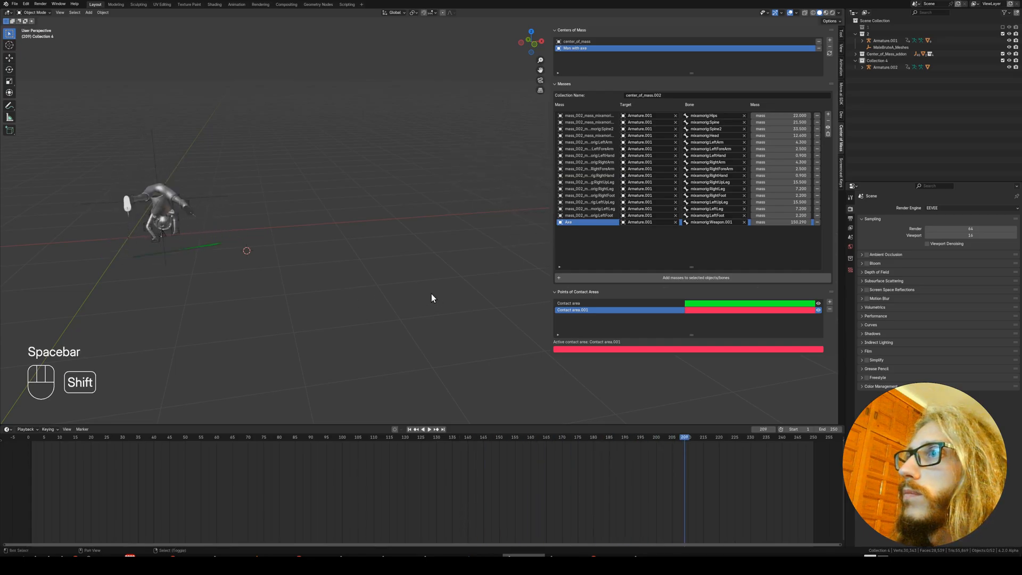
pyautogui.keyDown('shift'); pyautogui.moveTo(432, 294); pyautogui.dragTo(343, 312, button='middle'); pyautogui.keyUp('shift')
pyautogui.press('space')
pyautogui.press('space')
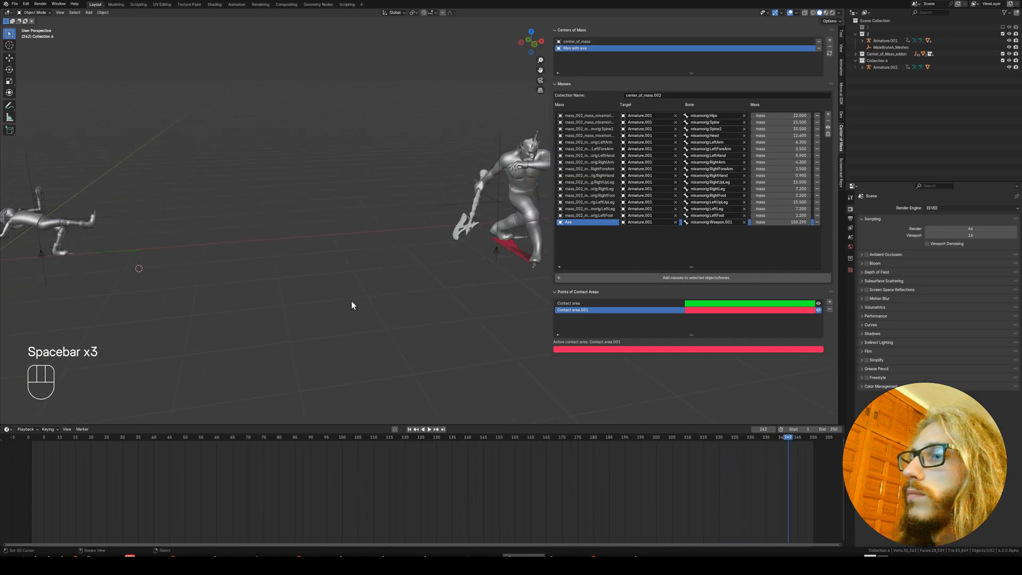